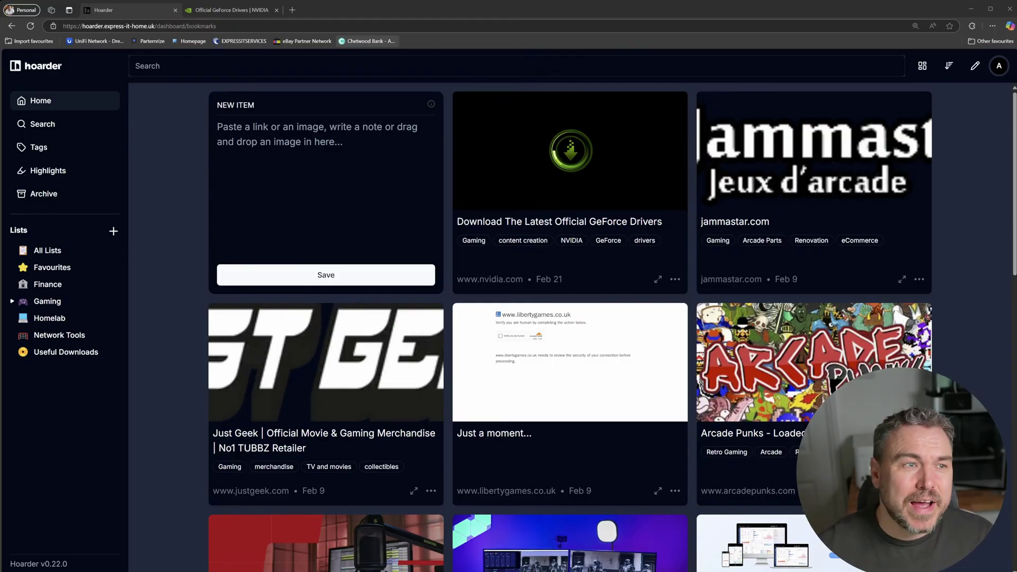
In a new tab, search Bing for 'nvidia geforce 5090' and open the NVIDIA RTX 5090 result
{"action": "left_click", "coordinate": [292, 9]}
{"action": "left_click", "coordinate": [295, 22]}
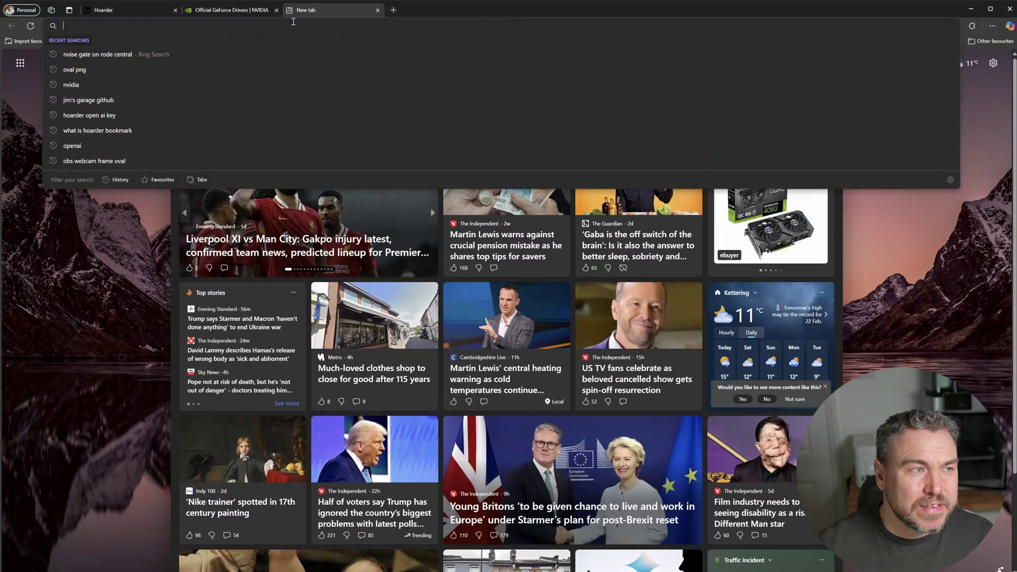
{"action": "type", "text": "nvidia"}
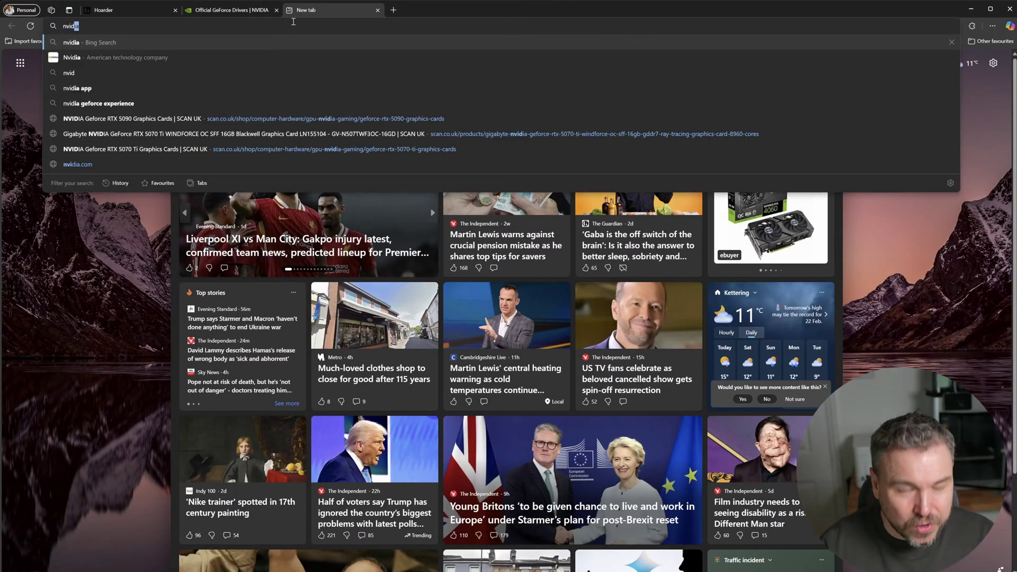
{"action": "type", "text": " ge"}
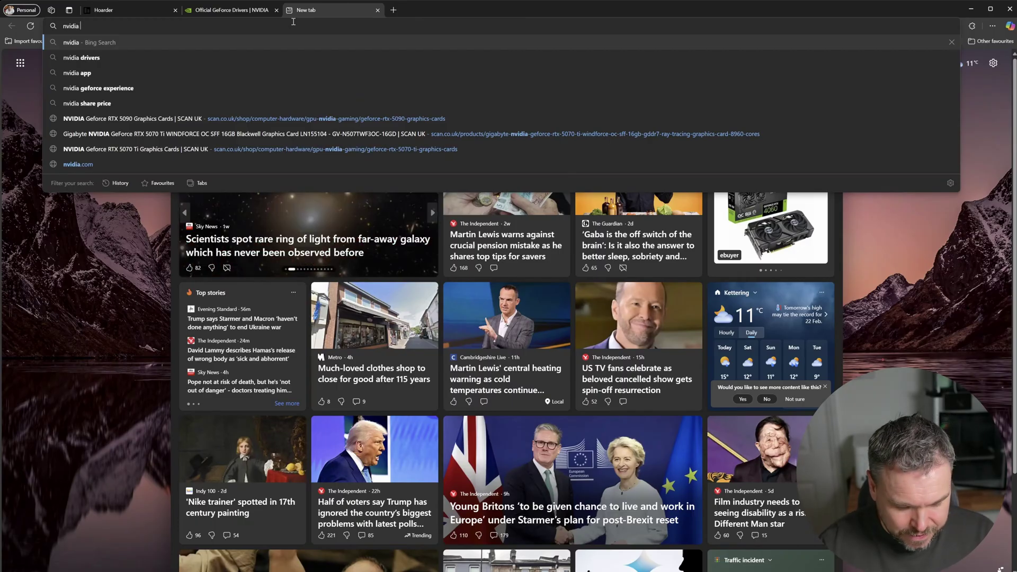
{"action": "type", "text": "force "}
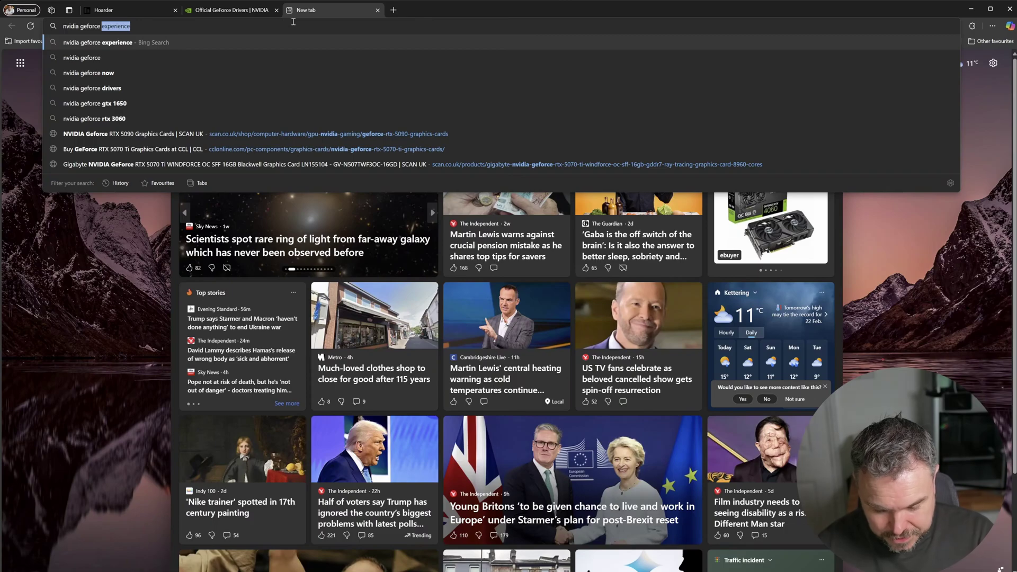
{"action": "type", "text": "5090"}
{"action": "key", "text": "Return"}
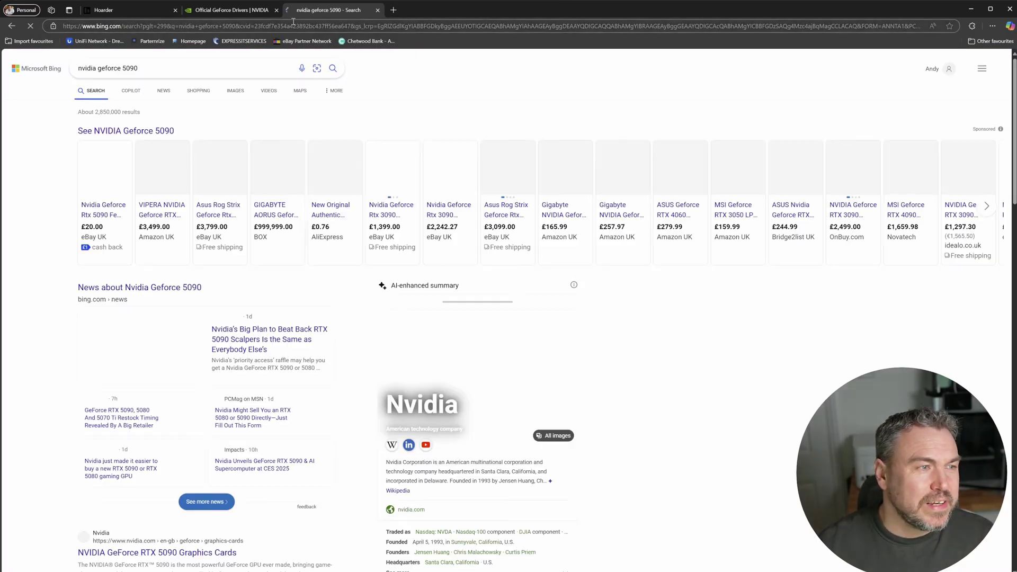
{"action": "scroll", "coordinate": [168, 478], "scroll_direction": "down", "scroll_amount": 2}
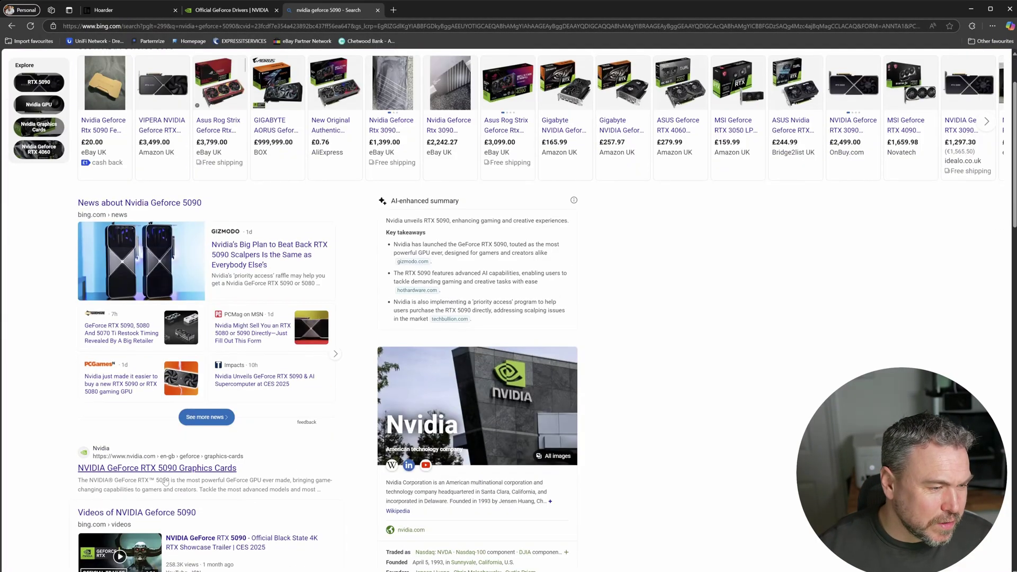
{"action": "left_click", "coordinate": [190, 467]}
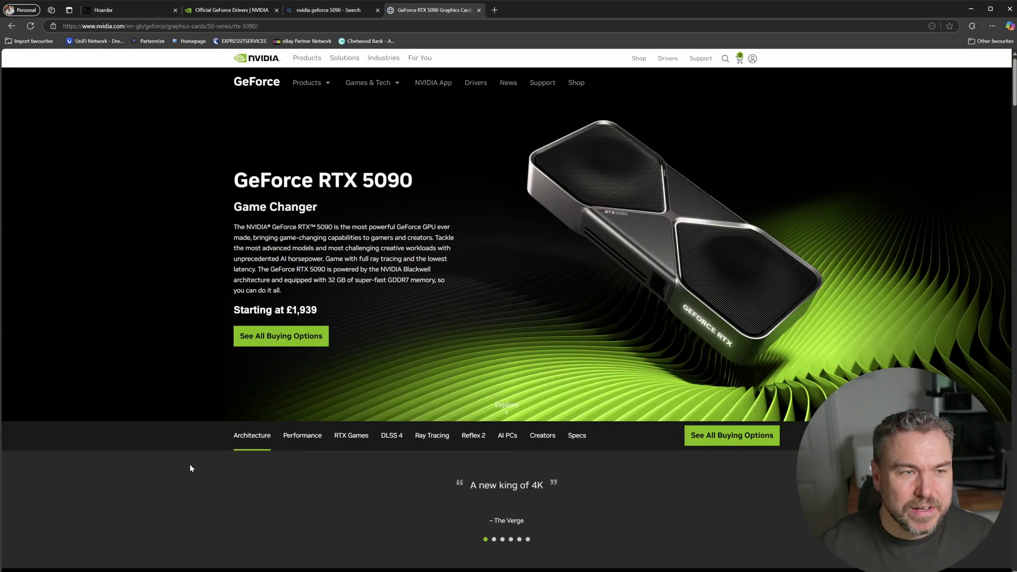
Copy the RTX 5090 page URL into Hoarder's new item box
{"action": "left_click", "coordinate": [217, 26]}
{"action": "key", "text": "ctrl+c"}
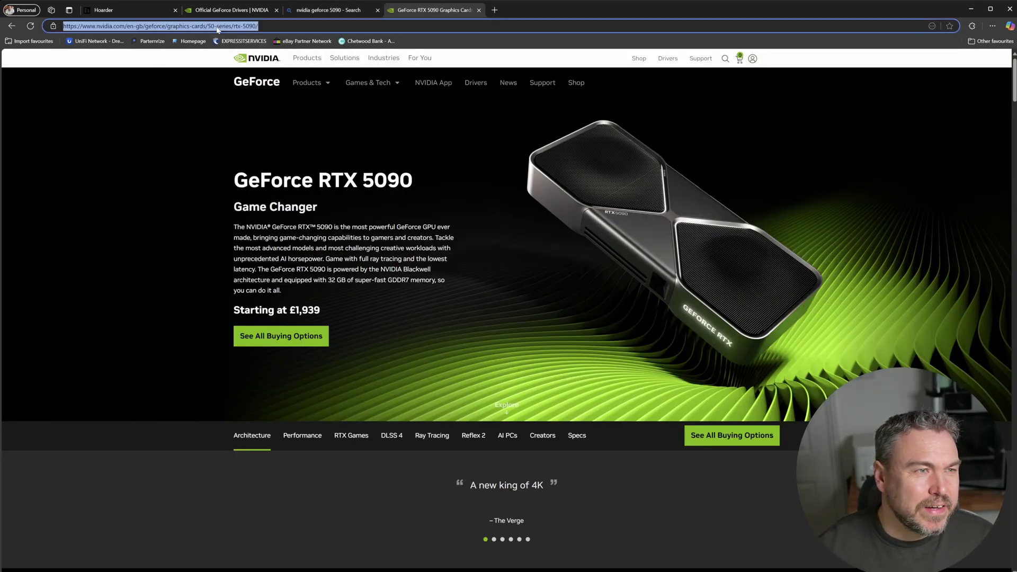
{"action": "left_click", "coordinate": [133, 14]}
{"action": "left_click", "coordinate": [254, 144]}
{"action": "key", "text": "ctrl+v"}
Save the nvidia.com link as a bookmark, preview it, then refresh its fetched content
{"action": "left_click", "coordinate": [326, 276]}
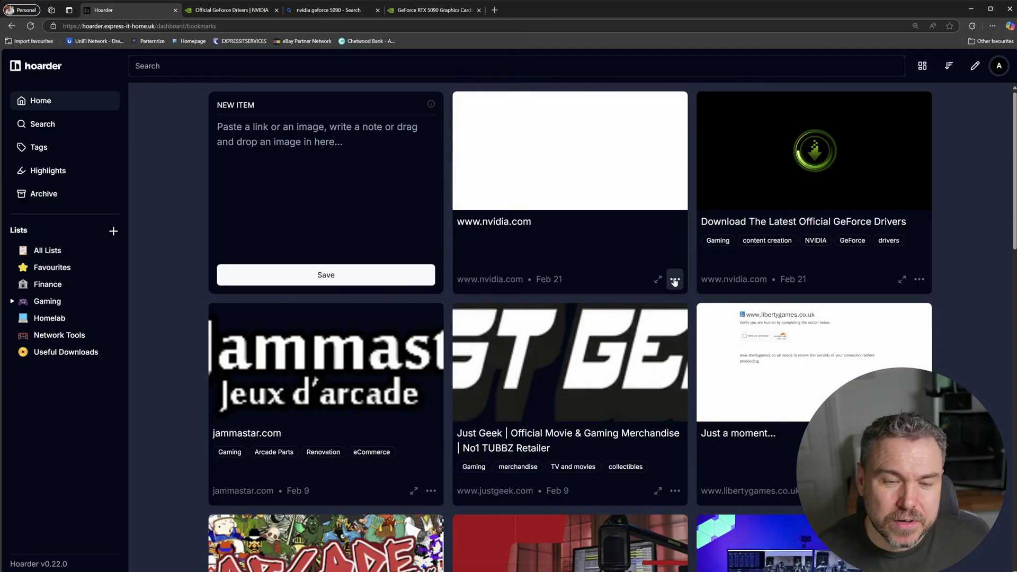
{"action": "left_click", "coordinate": [659, 279]}
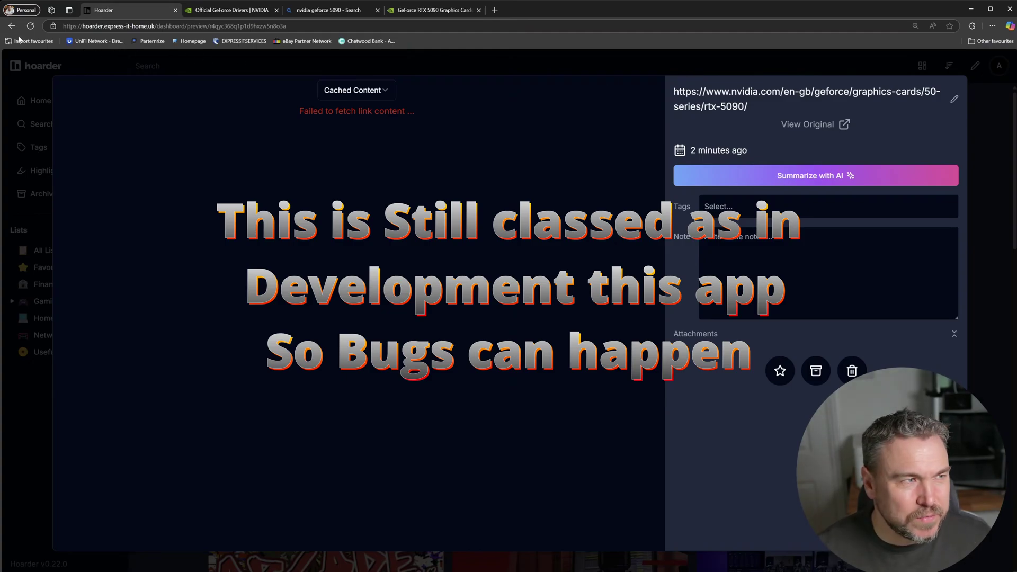
{"action": "key", "text": "Escape"}
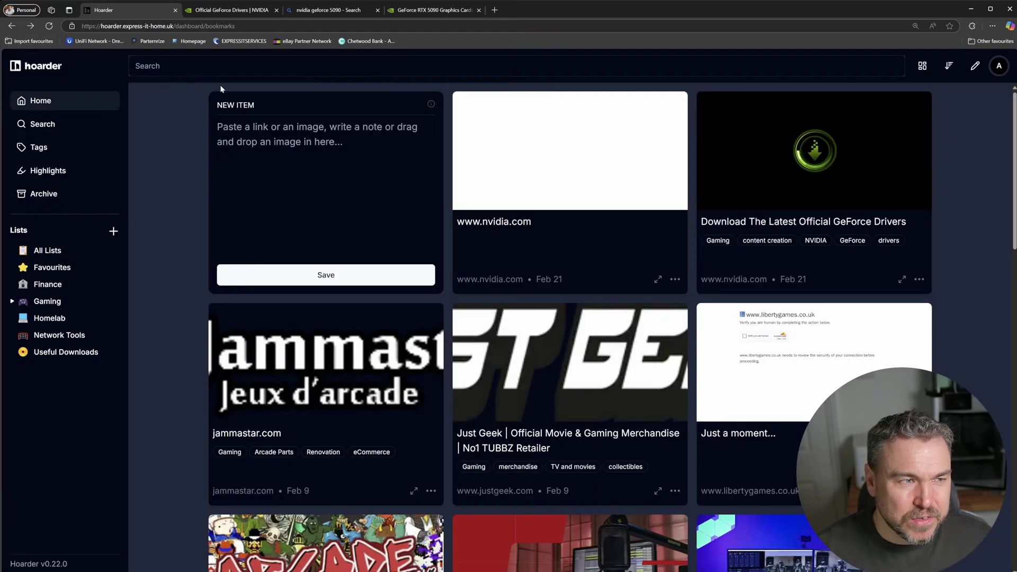
{"action": "left_click", "coordinate": [675, 279]}
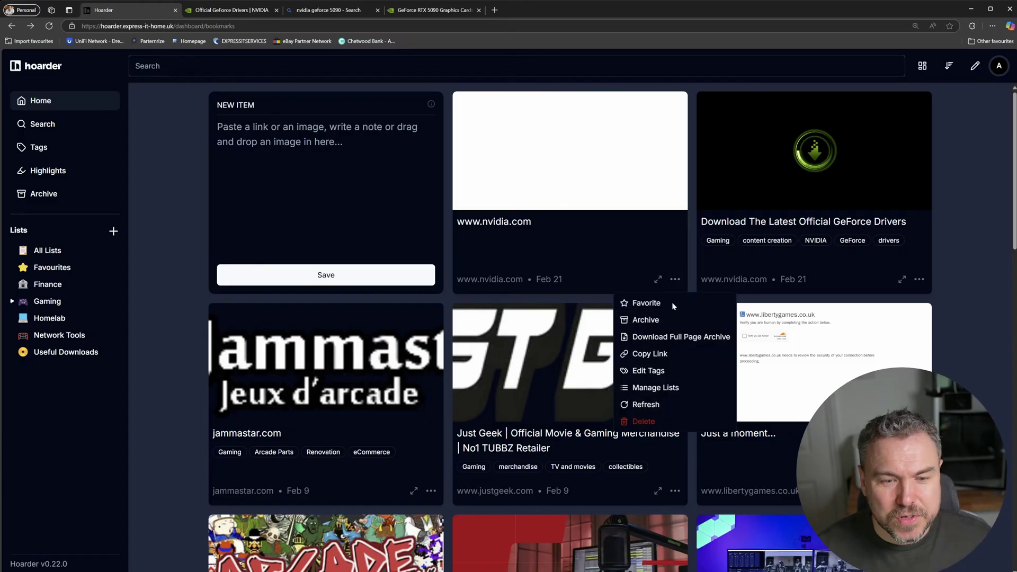
{"action": "left_click", "coordinate": [645, 404]}
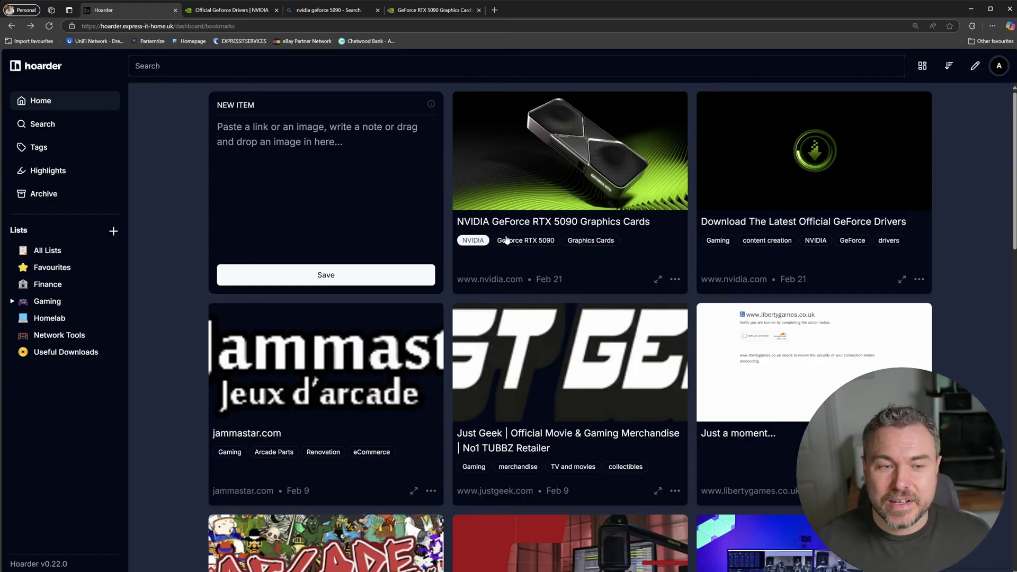
In the RTX 5090 bookmark preview, run Summarize with AI, then return to the dashboard
{"action": "left_click", "coordinate": [657, 280]}
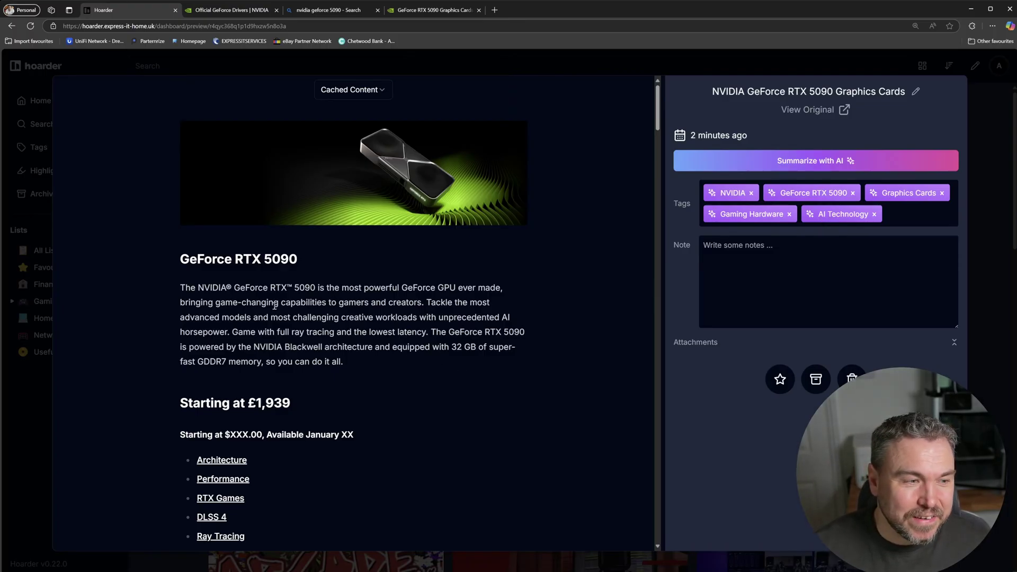
{"action": "scroll", "coordinate": [275, 379], "scroll_direction": "down", "scroll_amount": 1}
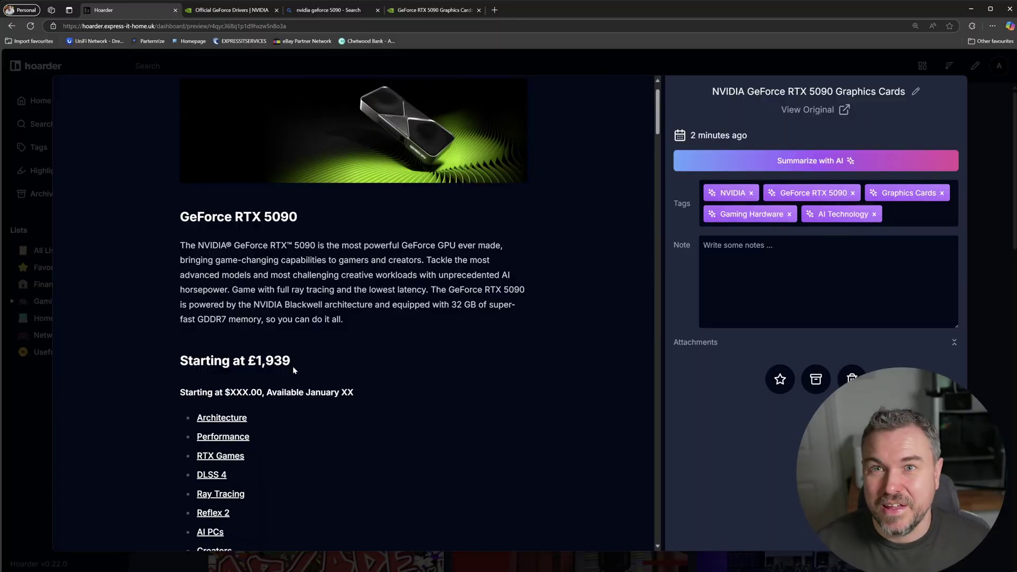
{"action": "left_click", "coordinate": [800, 167]}
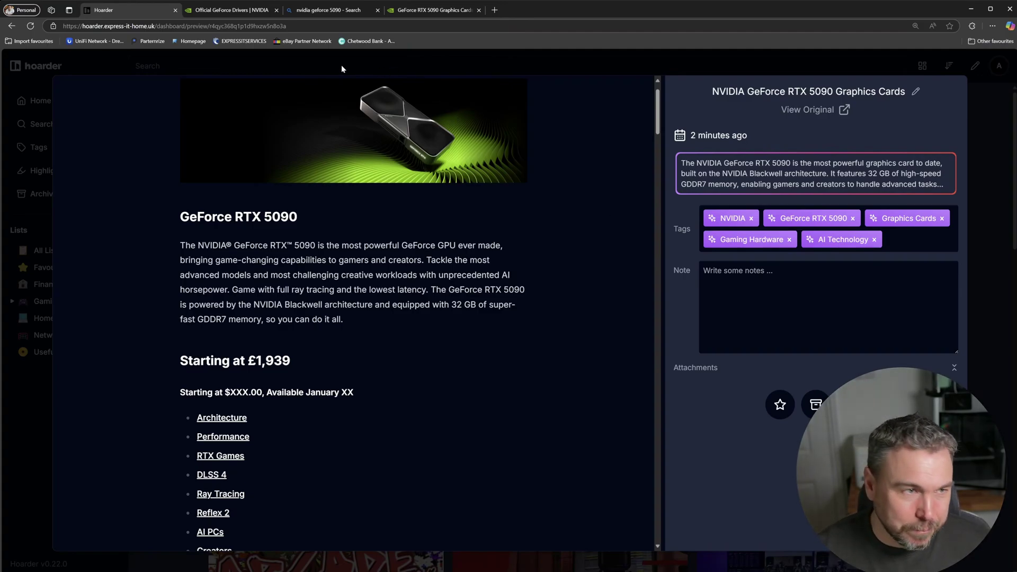
{"action": "left_click", "coordinate": [103, 63]}
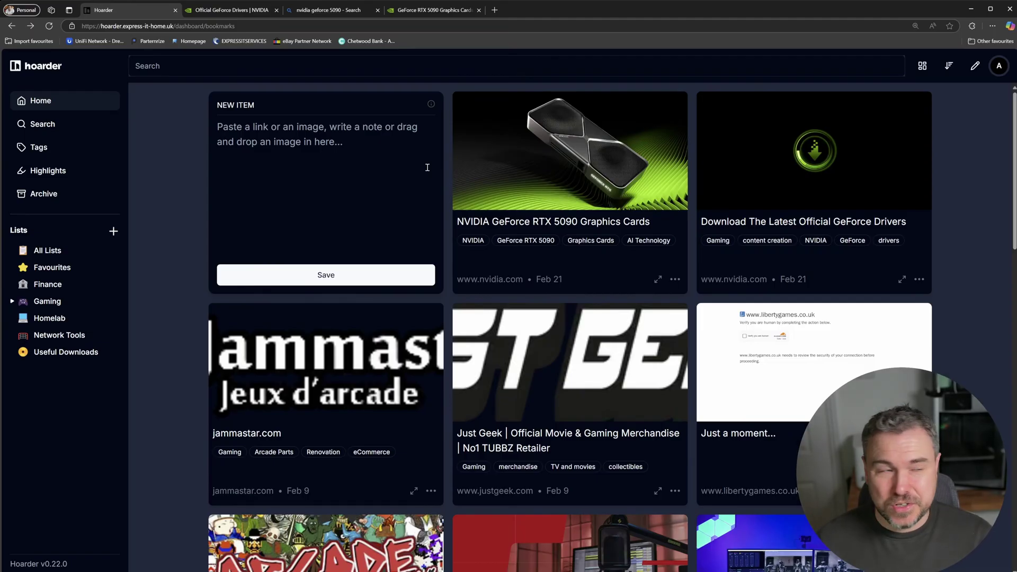
Search bookmarks for 'world of warcraft' and open the World of Warcraft tag page
{"action": "left_click", "coordinate": [56, 129]}
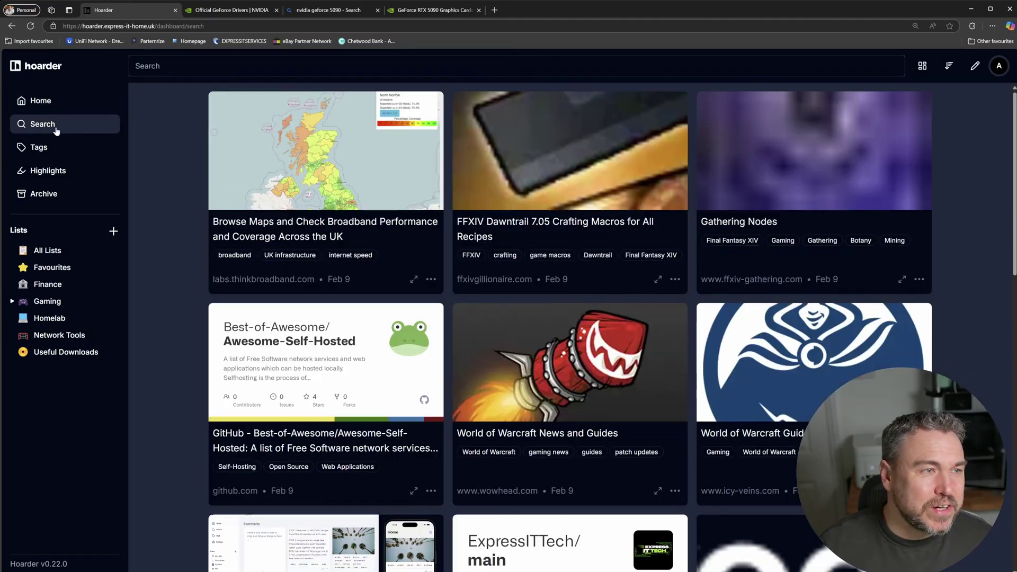
{"action": "left_click", "coordinate": [170, 67]}
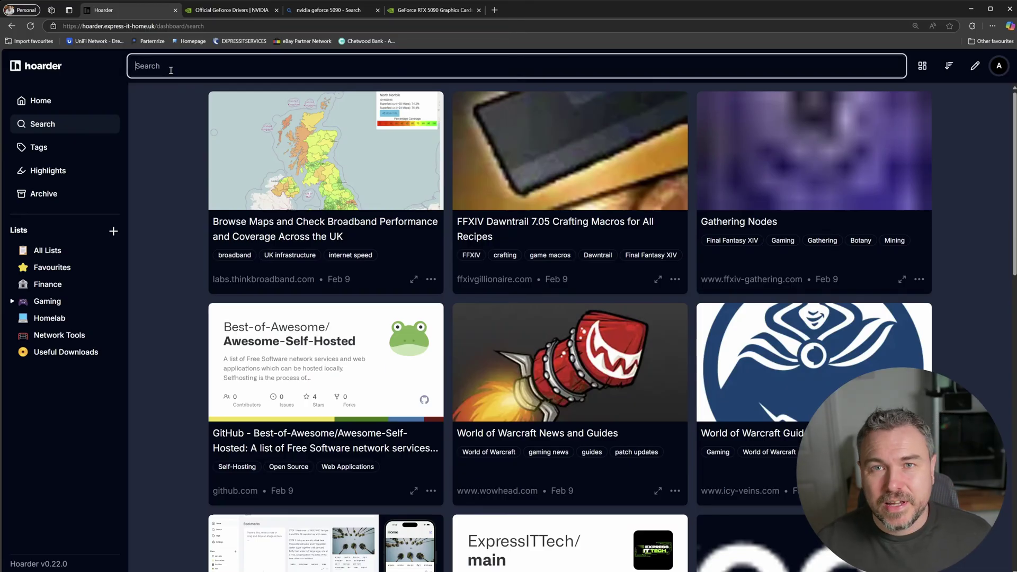
{"action": "type", "text": "world"}
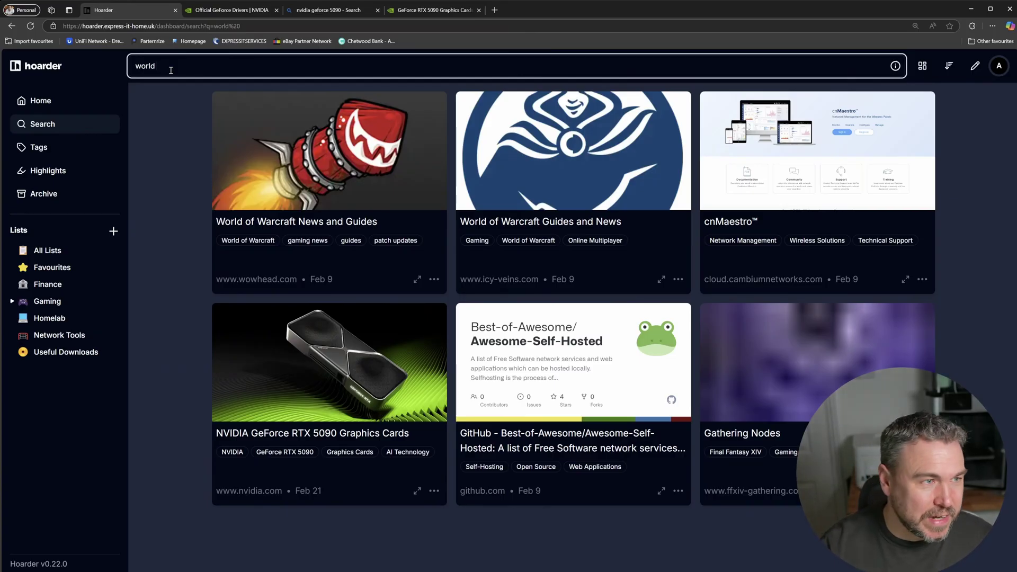
{"action": "type", "text": " of war"}
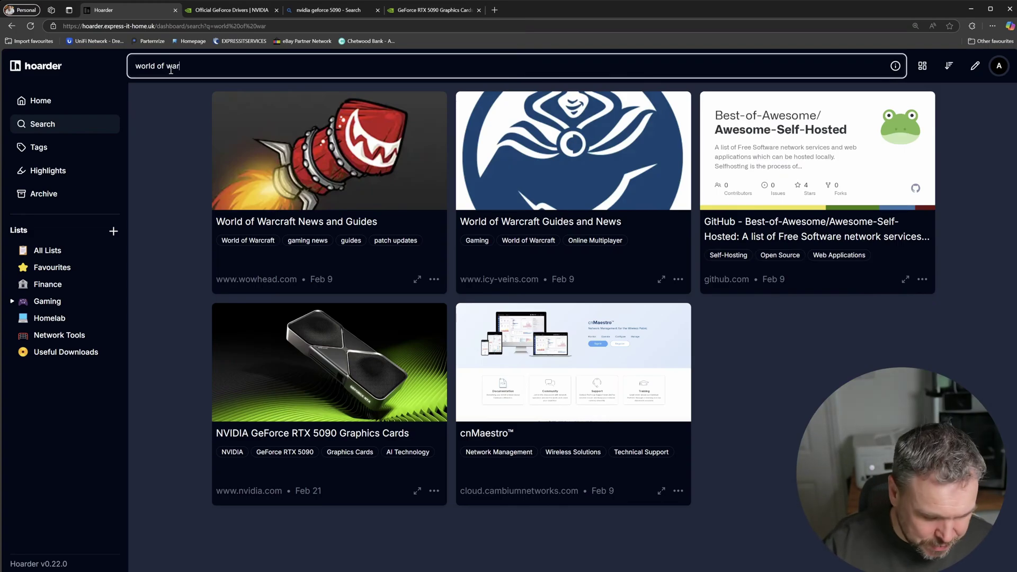
{"action": "type", "text": "craft"}
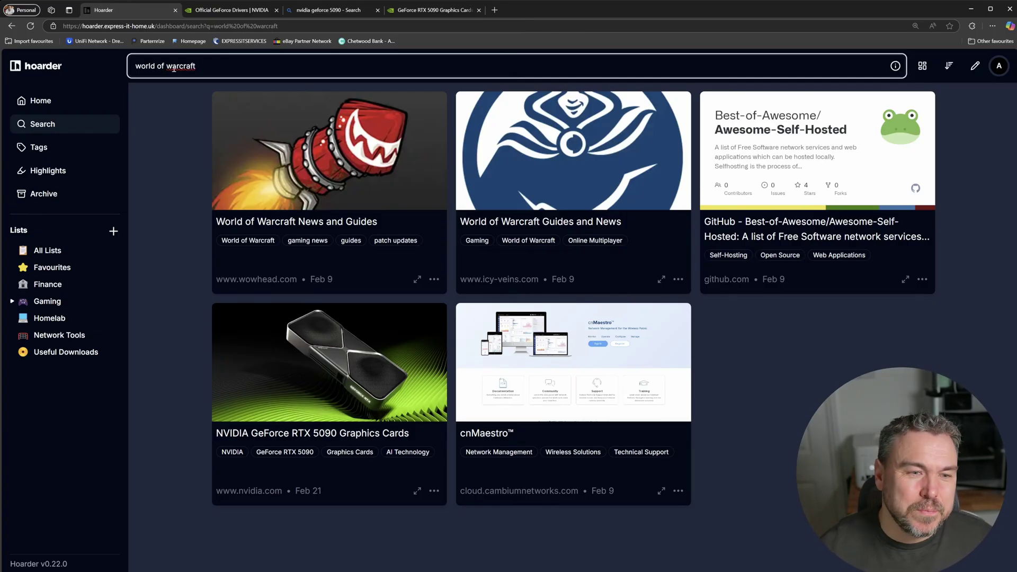
{"action": "left_click", "coordinate": [528, 240]}
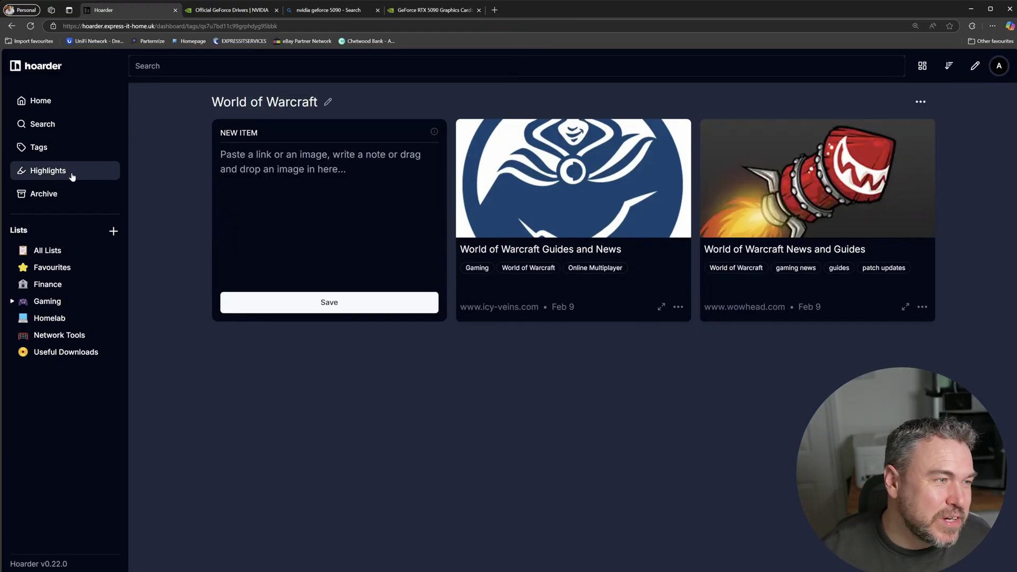
Browse the tags list and the NVIDIA tag, then view the Highlights and Archive pages
{"action": "left_click", "coordinate": [22, 148]}
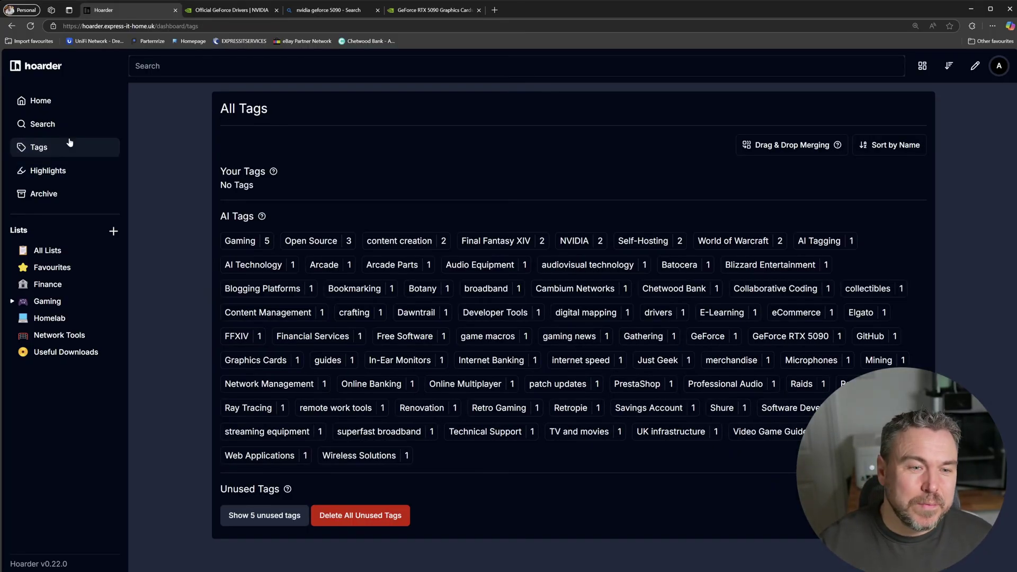
{"action": "left_click", "coordinate": [574, 241]}
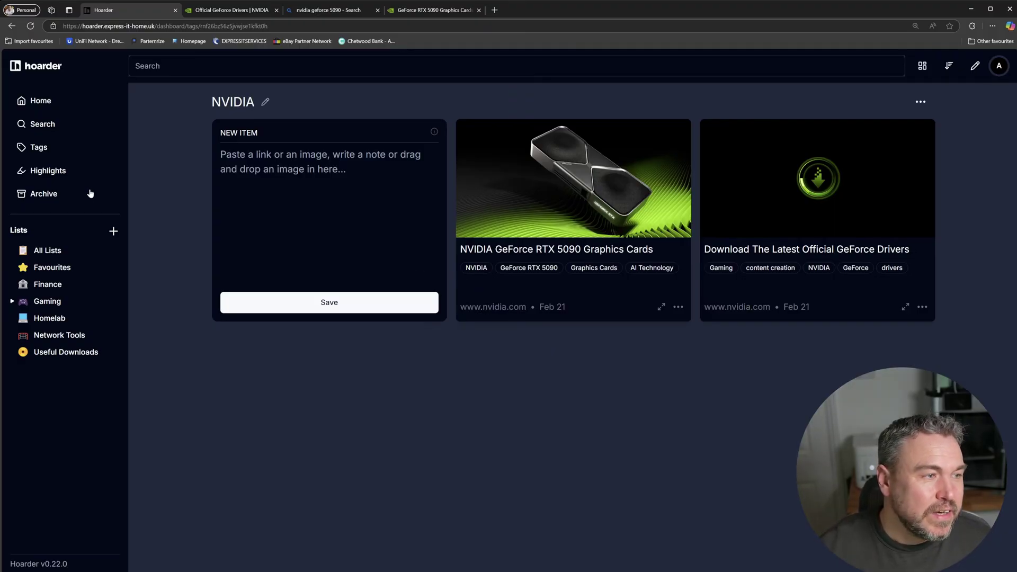
{"action": "left_click", "coordinate": [61, 170]}
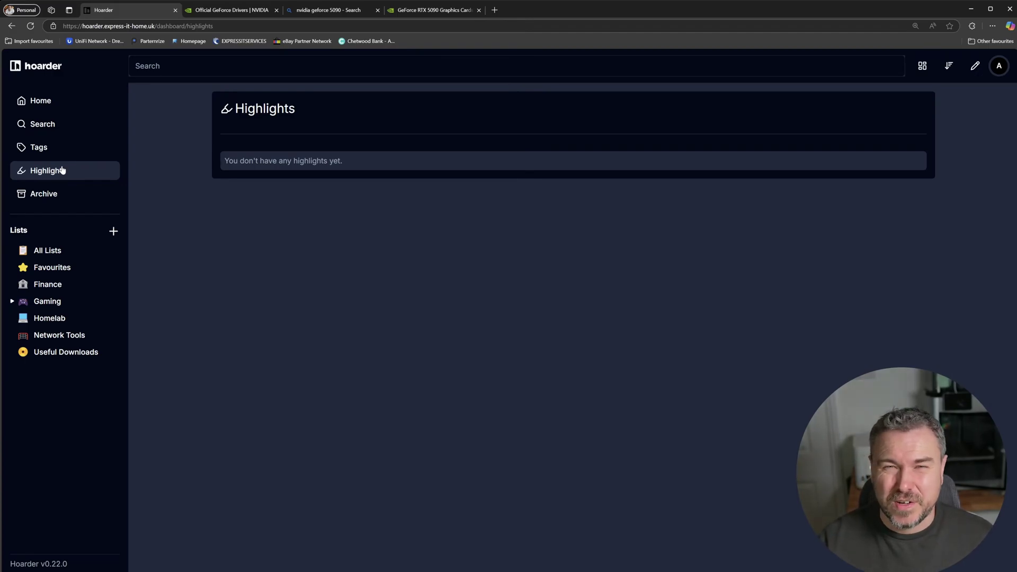
{"action": "left_click", "coordinate": [49, 198]}
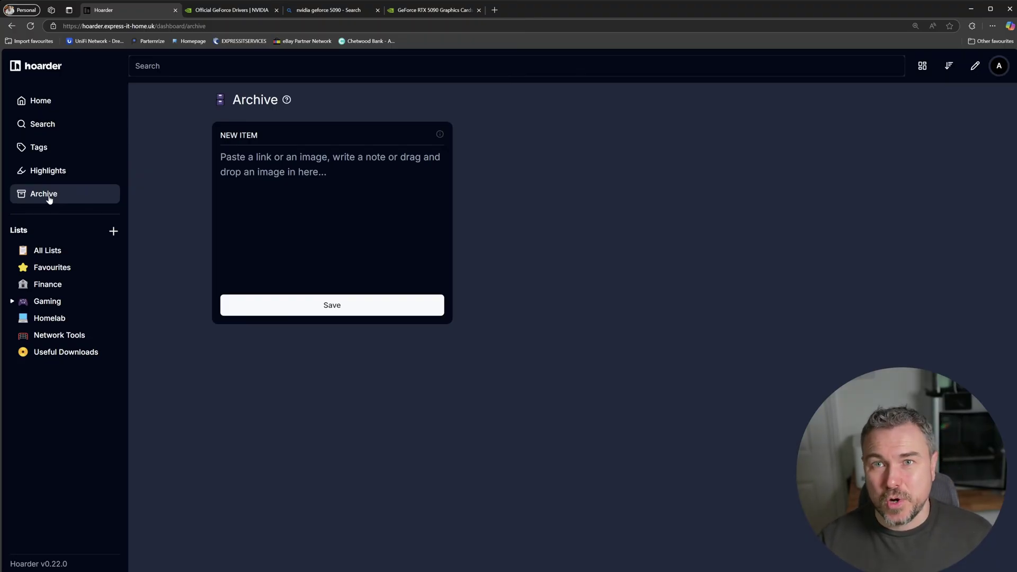
Archive the 'Download The Latest Official GeForce Drivers' bookmark and check the Archive page
{"action": "left_click", "coordinate": [47, 103]}
{"action": "left_click", "coordinate": [920, 279]}
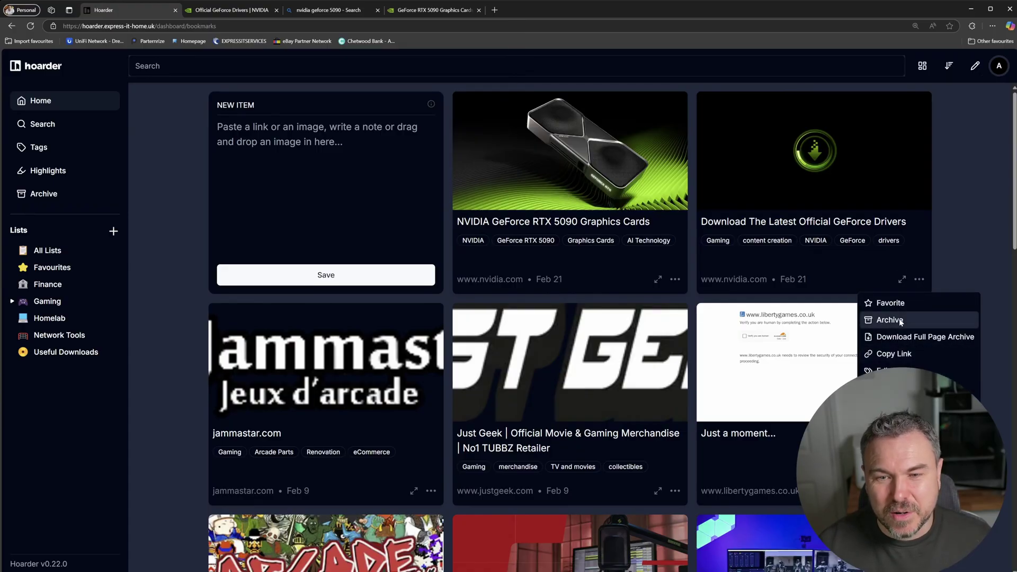
{"action": "left_click", "coordinate": [899, 319]}
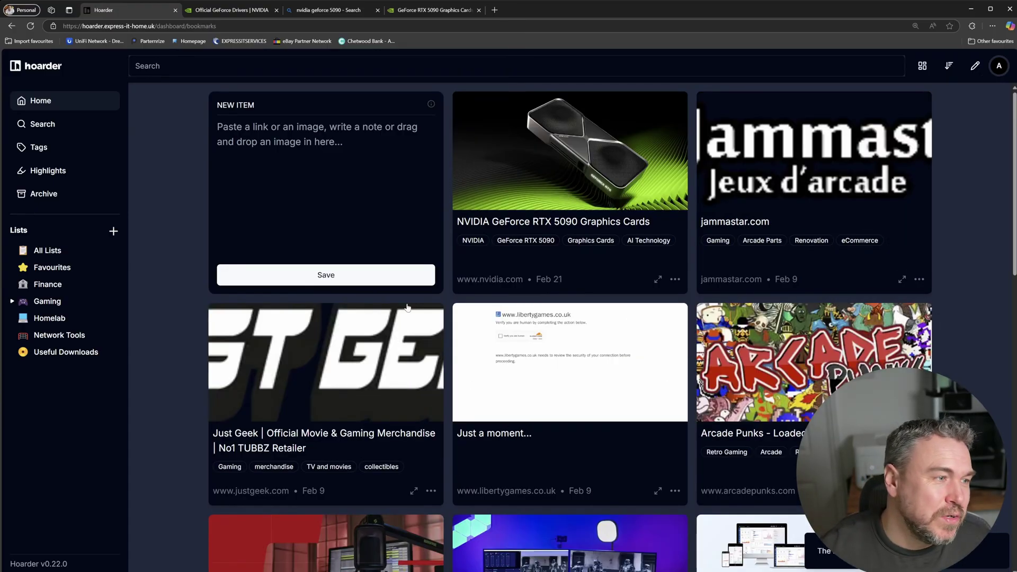
{"action": "left_click", "coordinate": [81, 202]}
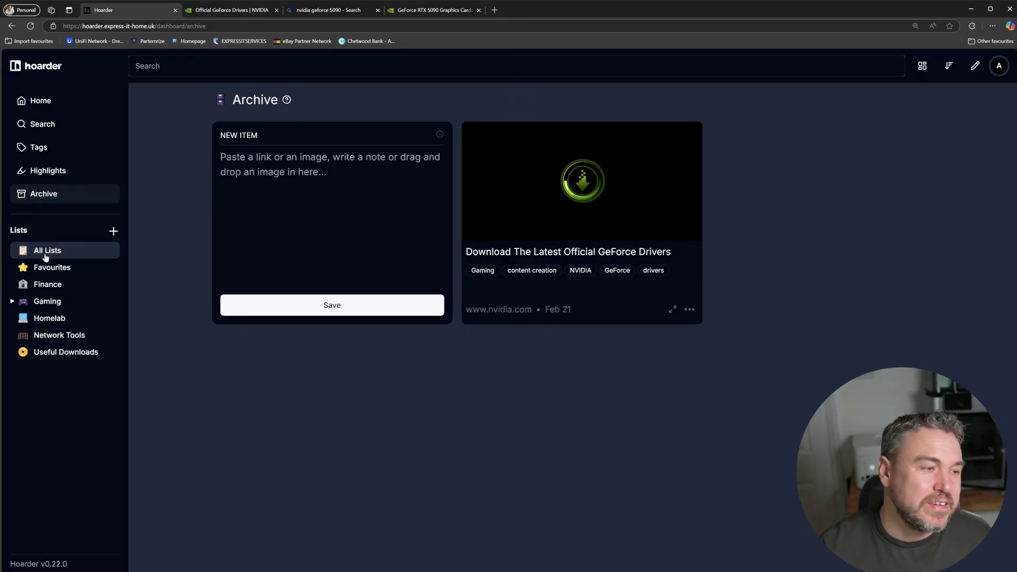
Expand the Gaming list's sublists and start a new list, dismissing the icon picker
{"action": "left_click", "coordinate": [13, 302]}
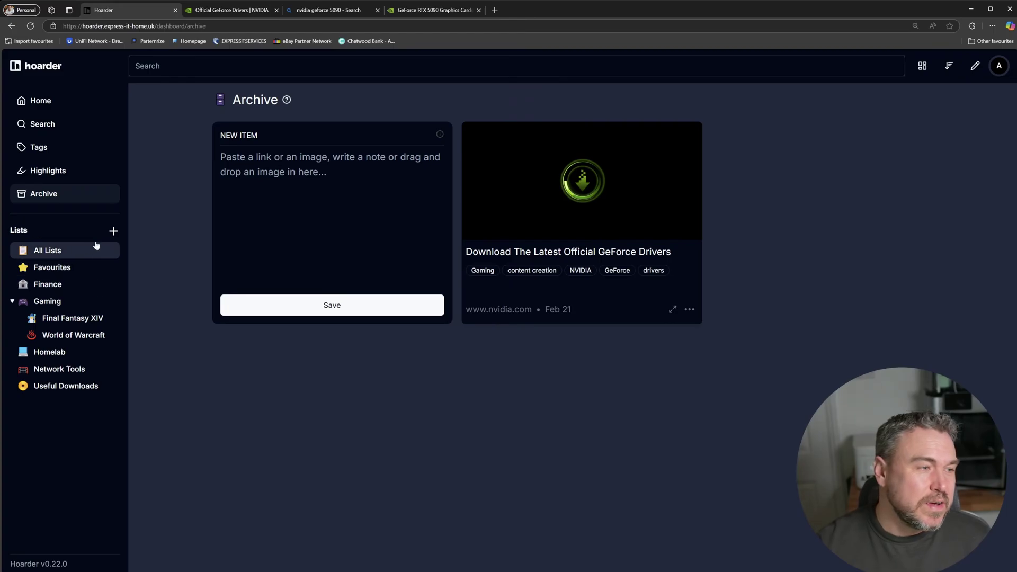
{"action": "left_click", "coordinate": [111, 233]}
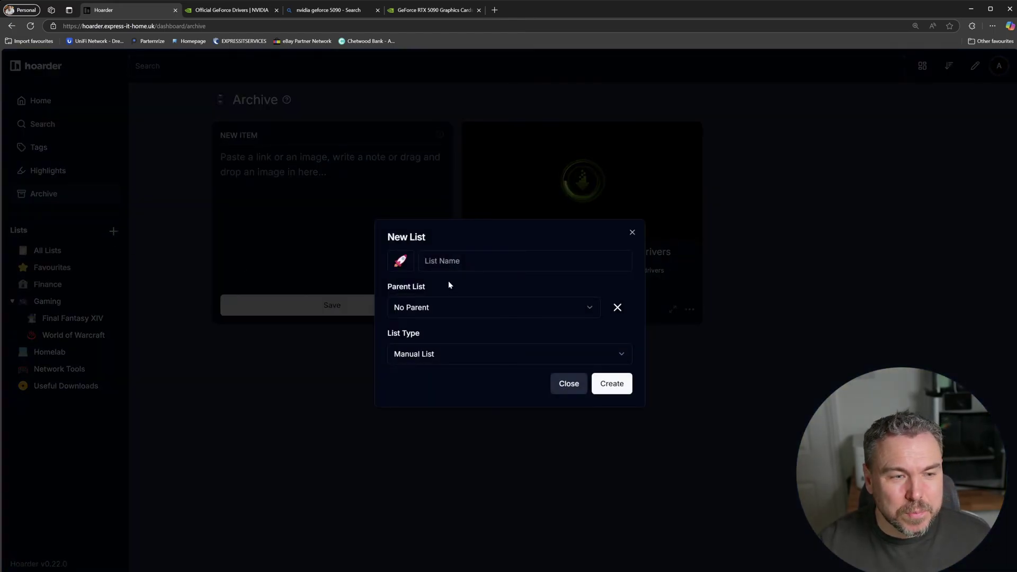
{"action": "left_click", "coordinate": [402, 265]}
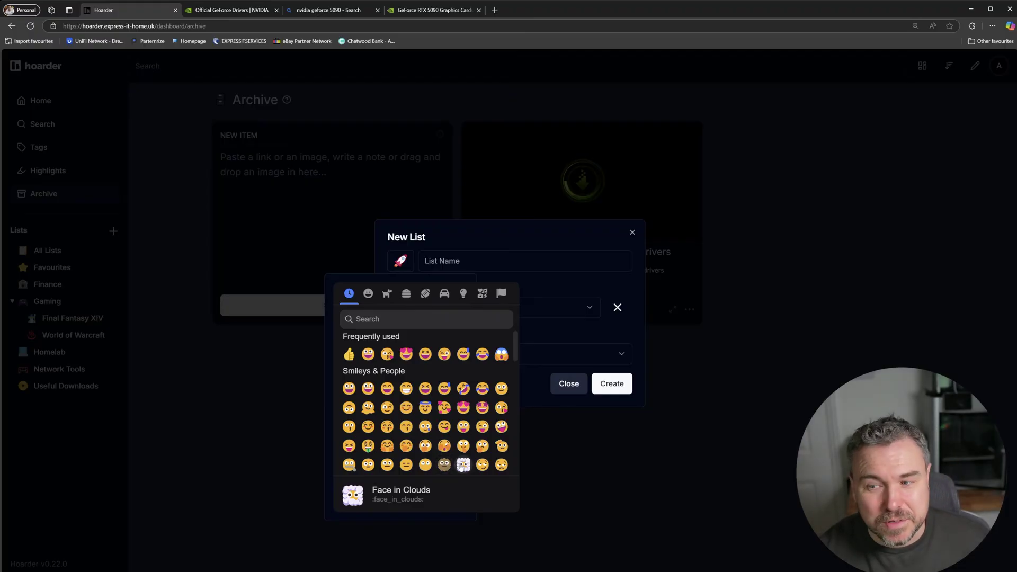
{"action": "left_click", "coordinate": [555, 337]}
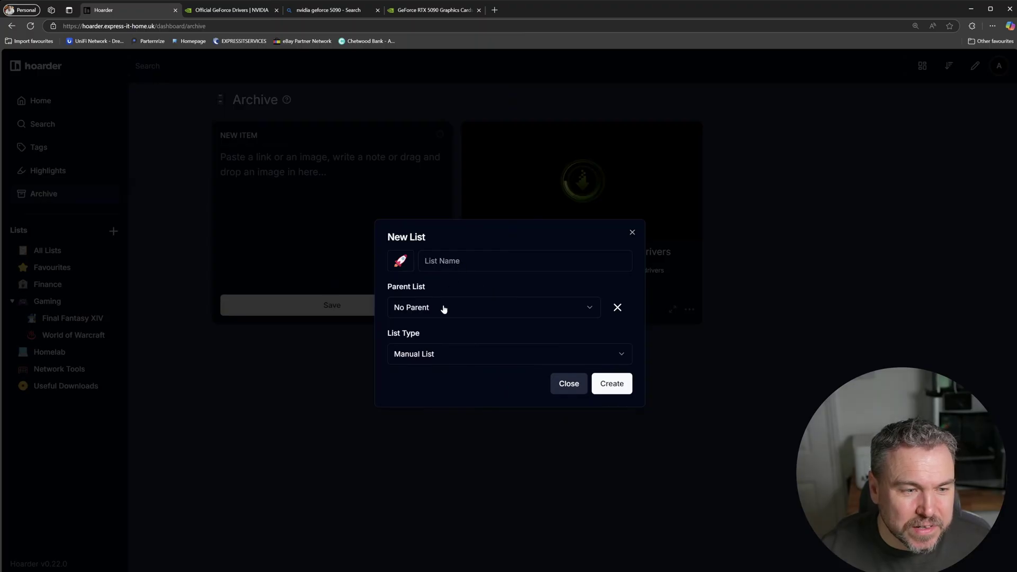
Make the new list a Smart List with search query #gaming
{"action": "left_click", "coordinate": [446, 354]}
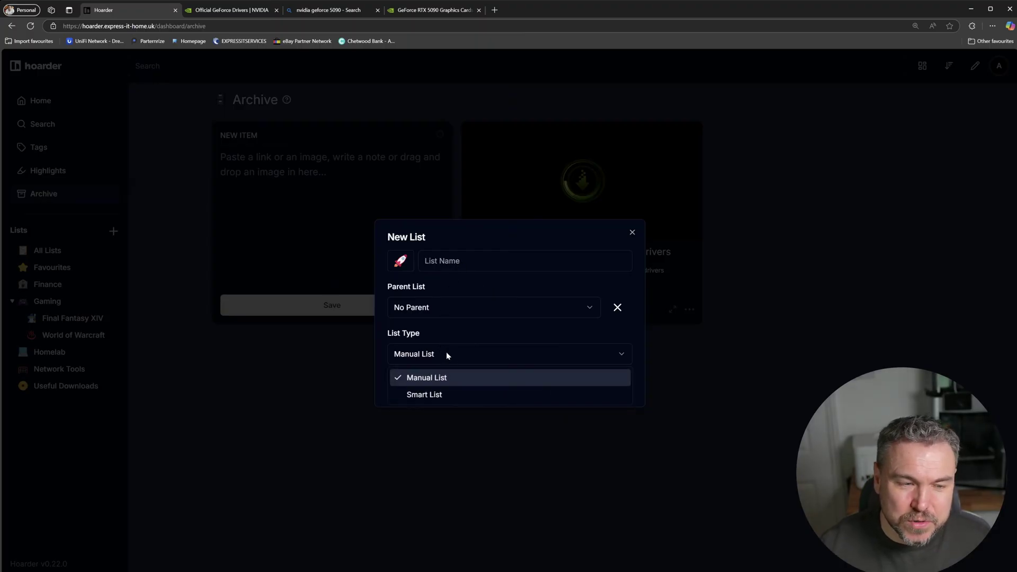
{"action": "left_click", "coordinate": [441, 395]}
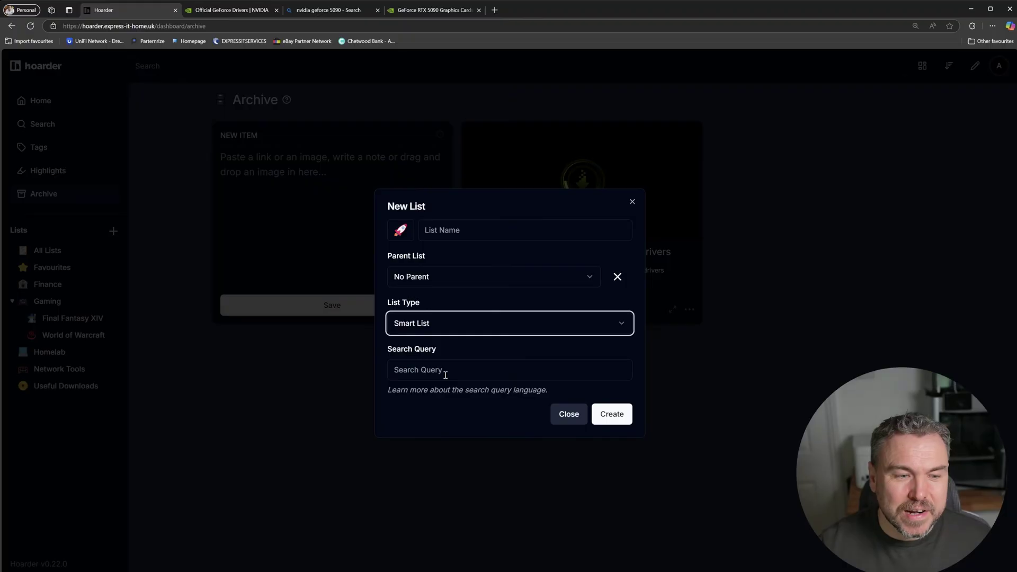
{"action": "left_click", "coordinate": [446, 374]}
{"action": "type", "text": "#"}
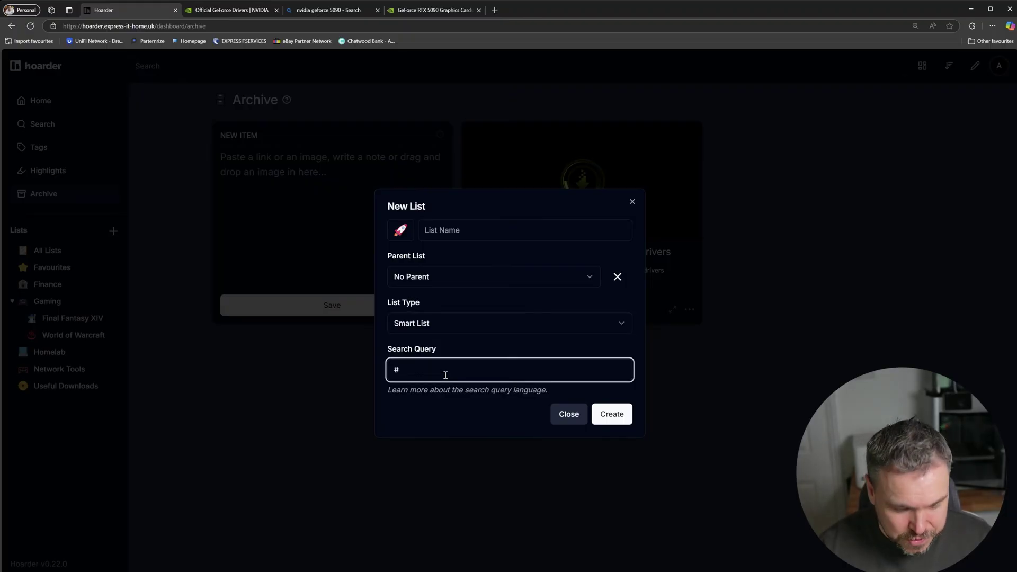
{"action": "type", "text": "gaming"}
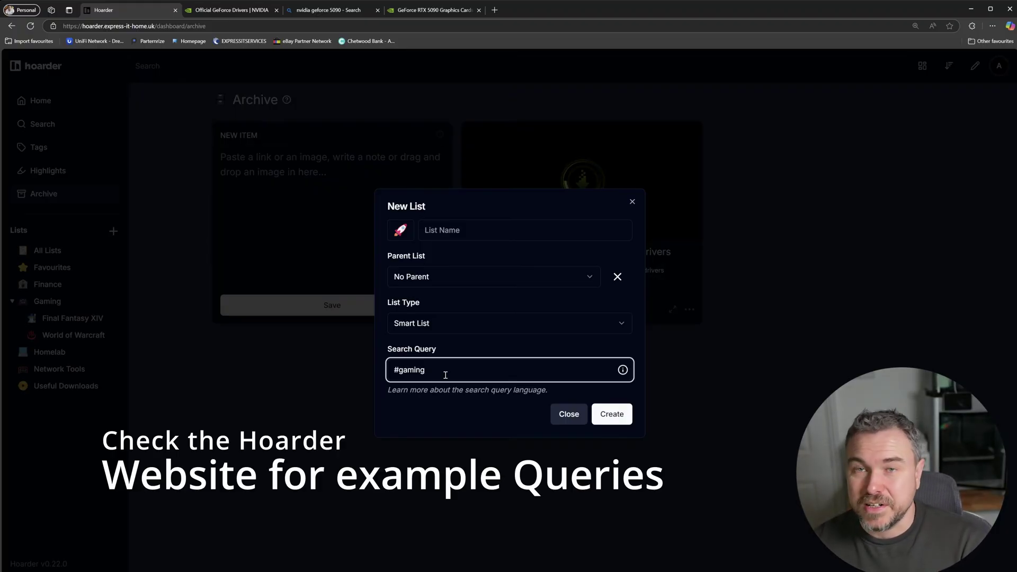
Cancel the New List dialog and open the Homelab list
{"action": "left_click", "coordinate": [571, 415]}
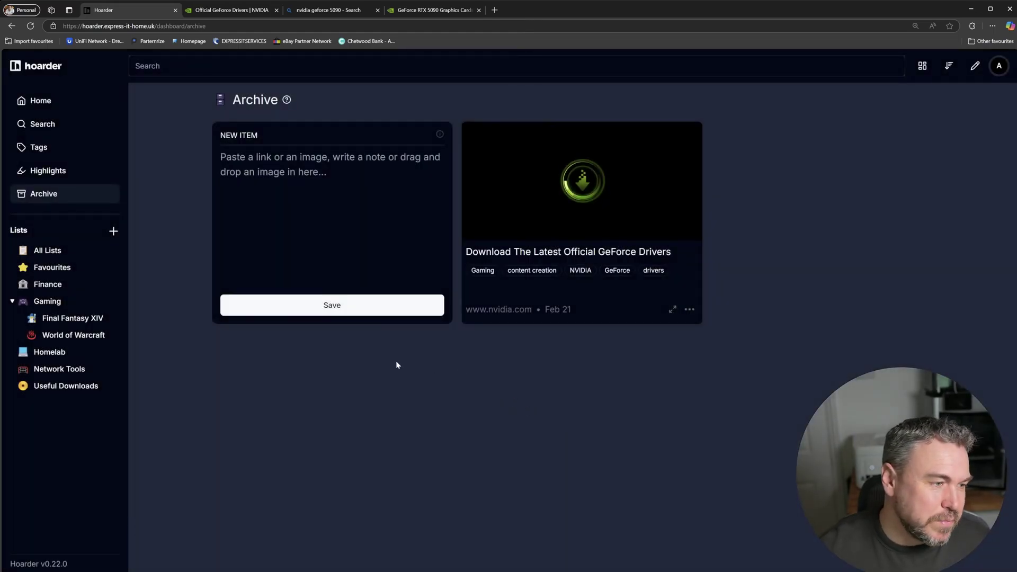
{"action": "left_click", "coordinate": [35, 360]}
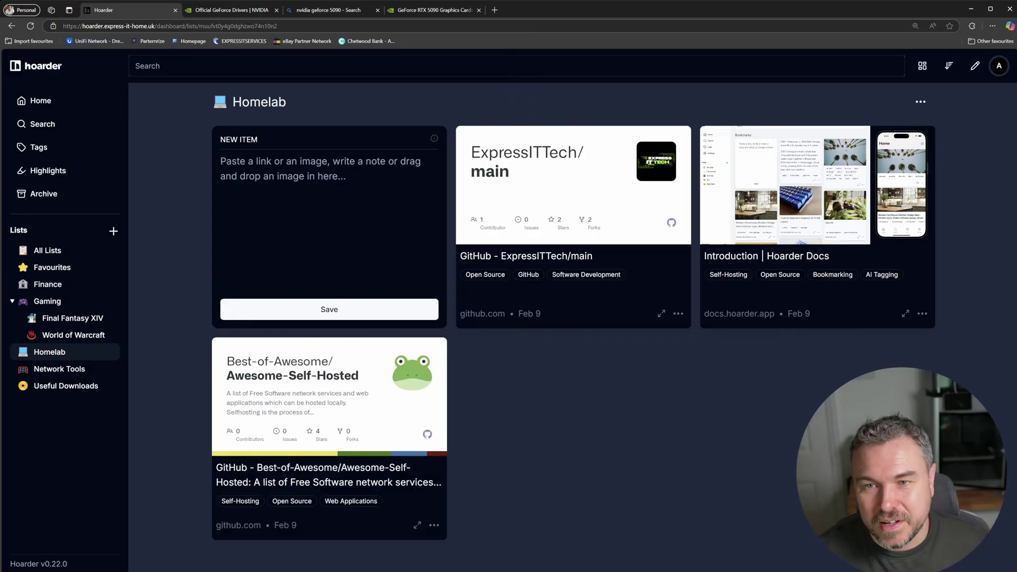
Cycle the Homelab bookmarks through Grid, List and Compact layouts, and check the sort options
{"action": "left_click", "coordinate": [923, 68]}
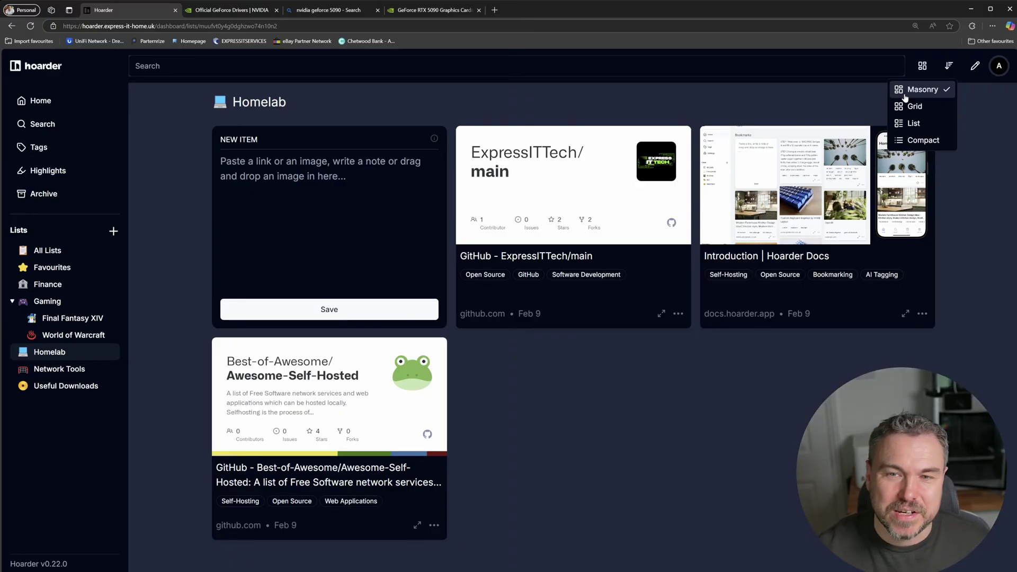
{"action": "left_click", "coordinate": [912, 106]}
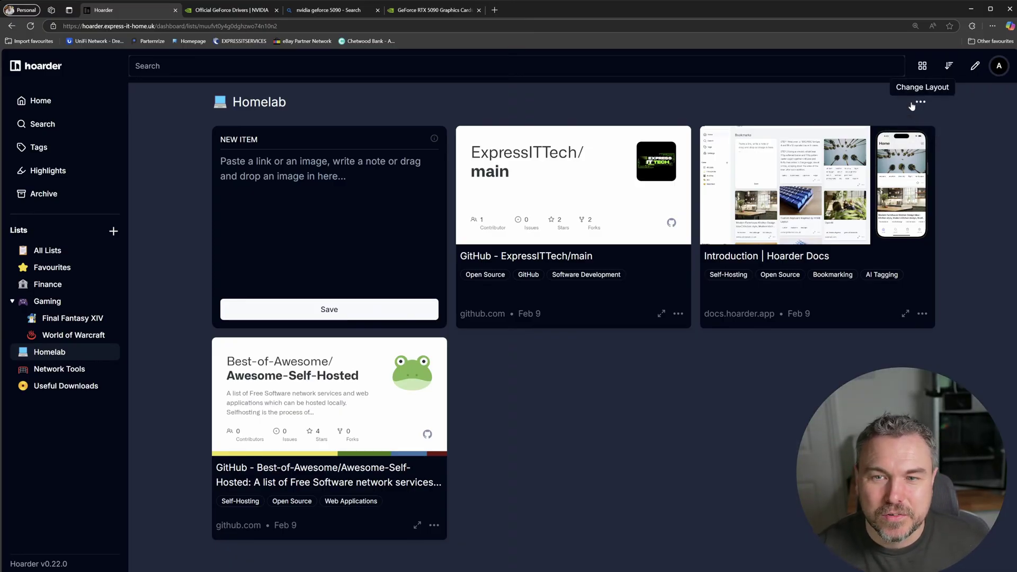
{"action": "left_click", "coordinate": [922, 67]}
{"action": "left_click", "coordinate": [913, 122]}
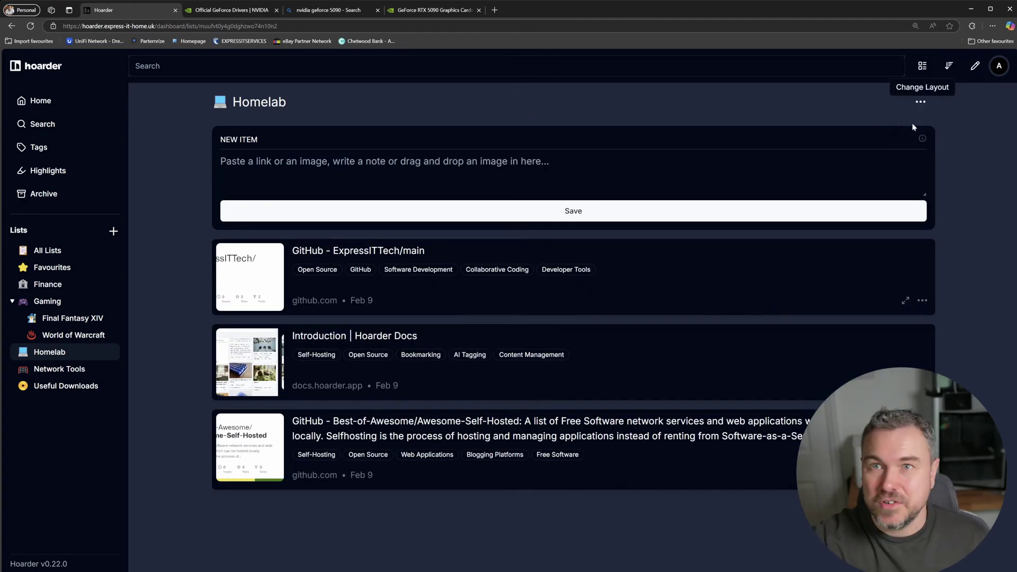
{"action": "left_click", "coordinate": [922, 68]}
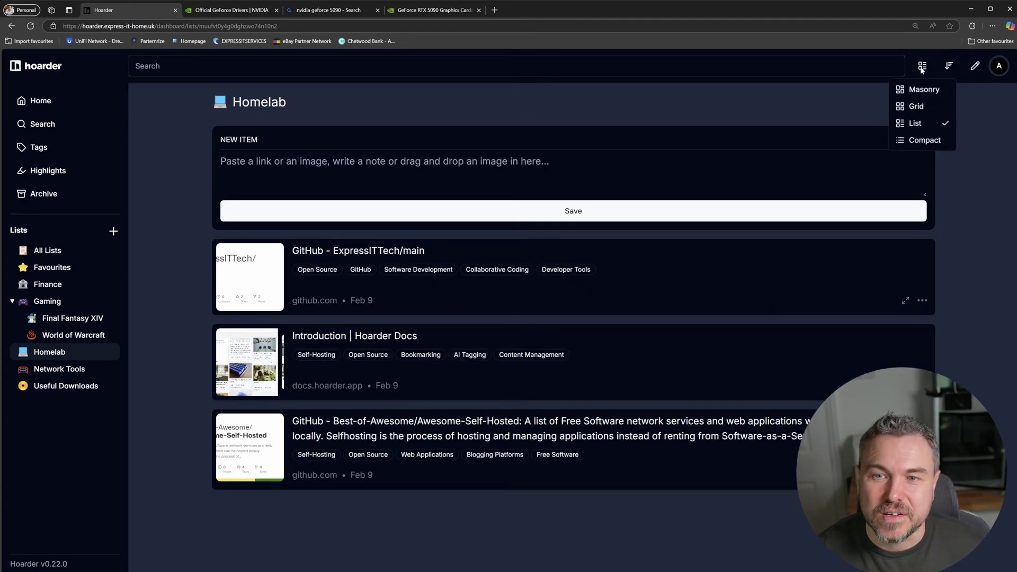
{"action": "left_click", "coordinate": [915, 140]}
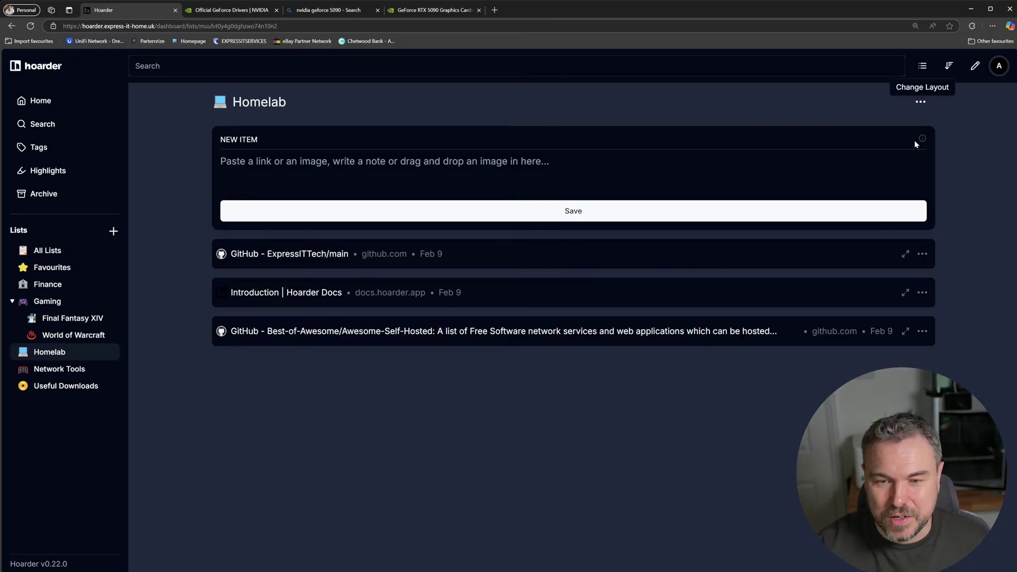
{"action": "left_click", "coordinate": [945, 71]}
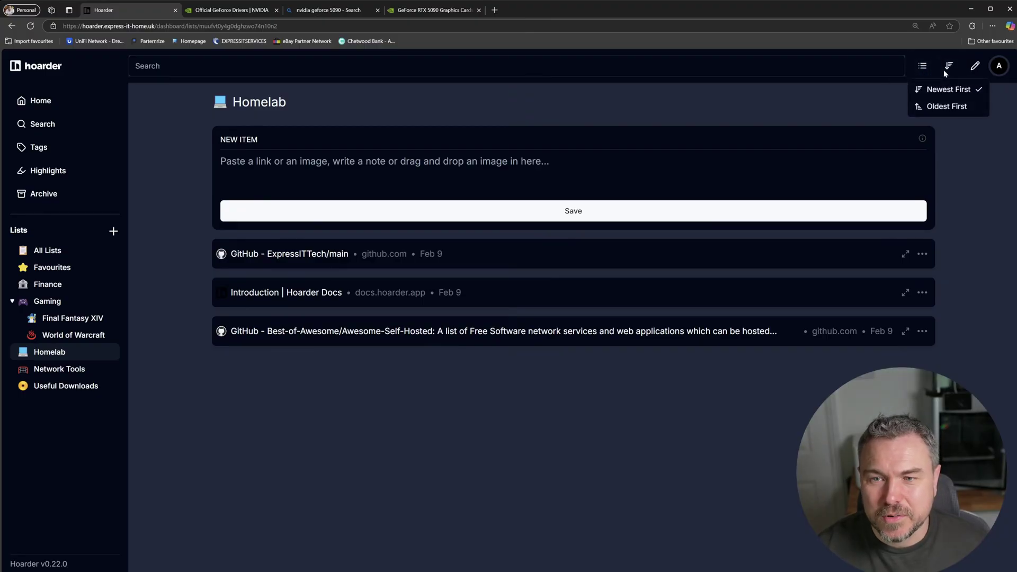
{"action": "left_click", "coordinate": [903, 88]}
{"action": "left_click", "coordinate": [923, 66]}
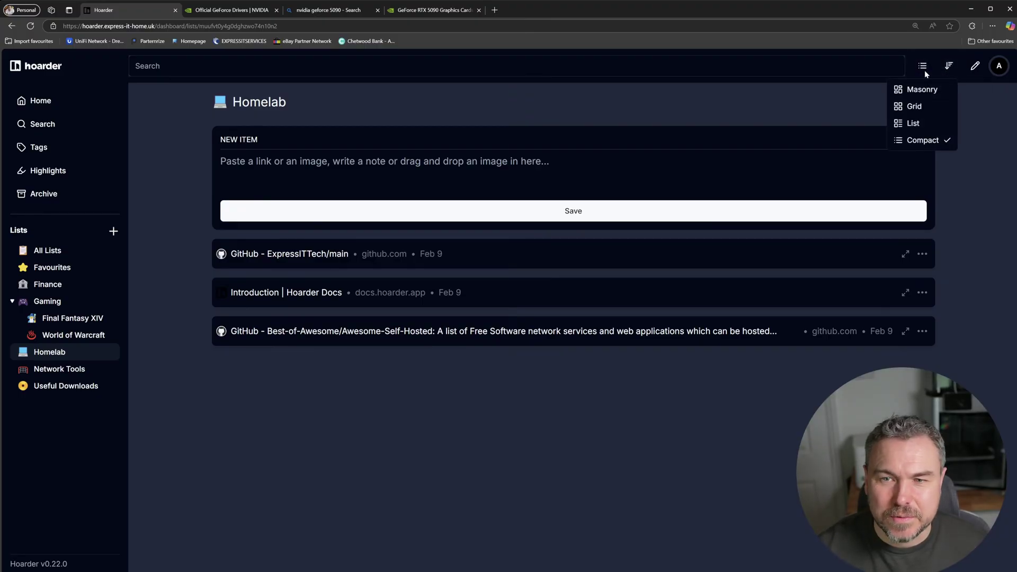
Return Homelab to the Grid layout, close the list options, and open the account menu
{"action": "left_click", "coordinate": [914, 108]}
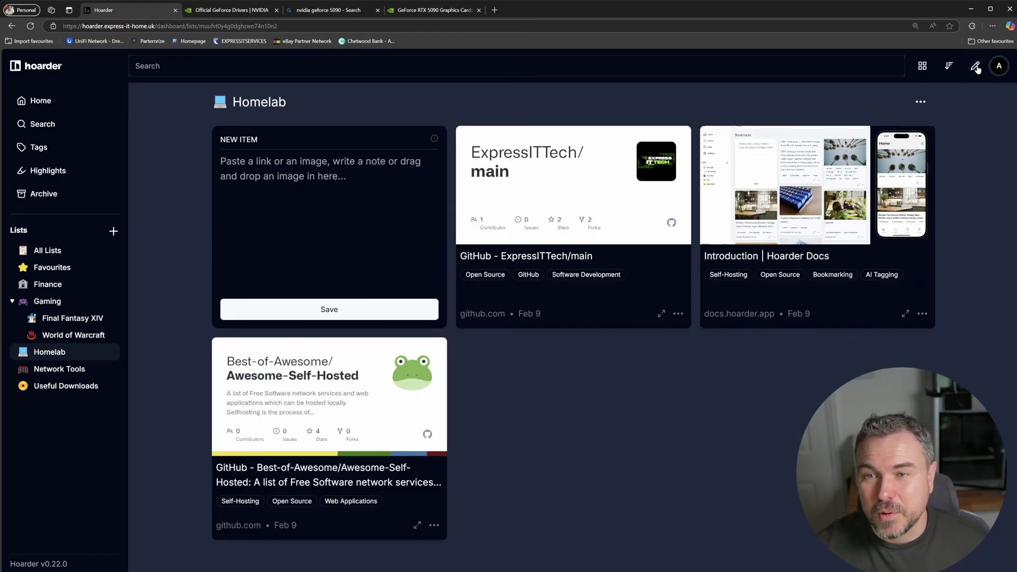
{"action": "left_click", "coordinate": [921, 101]}
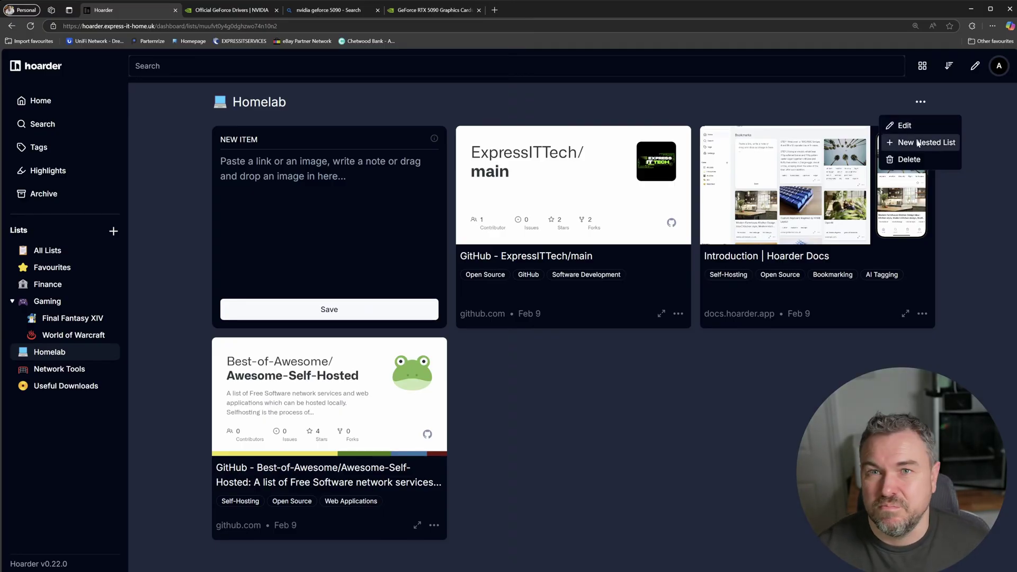
{"action": "left_click", "coordinate": [978, 87]}
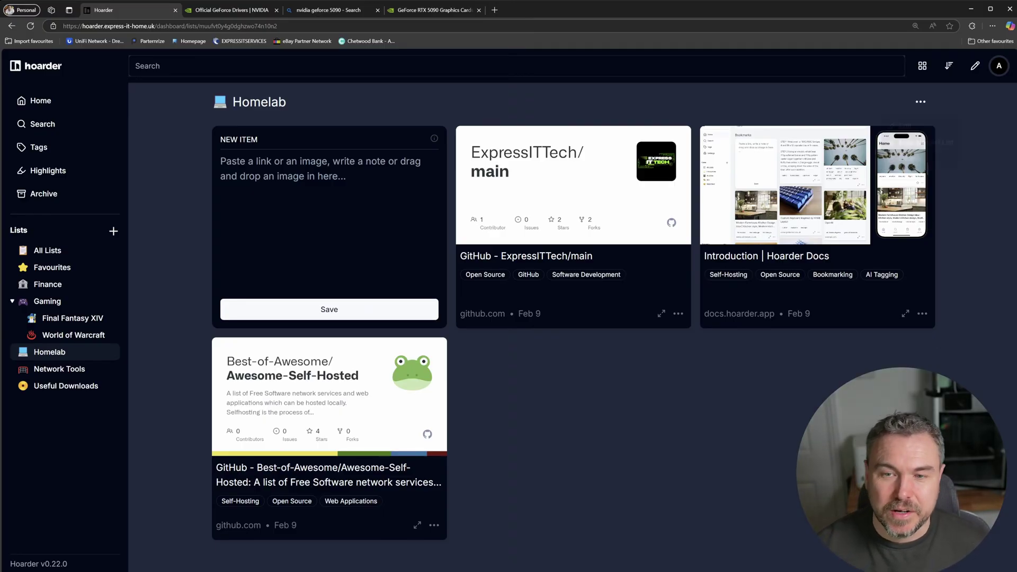
{"action": "left_click", "coordinate": [996, 65]}
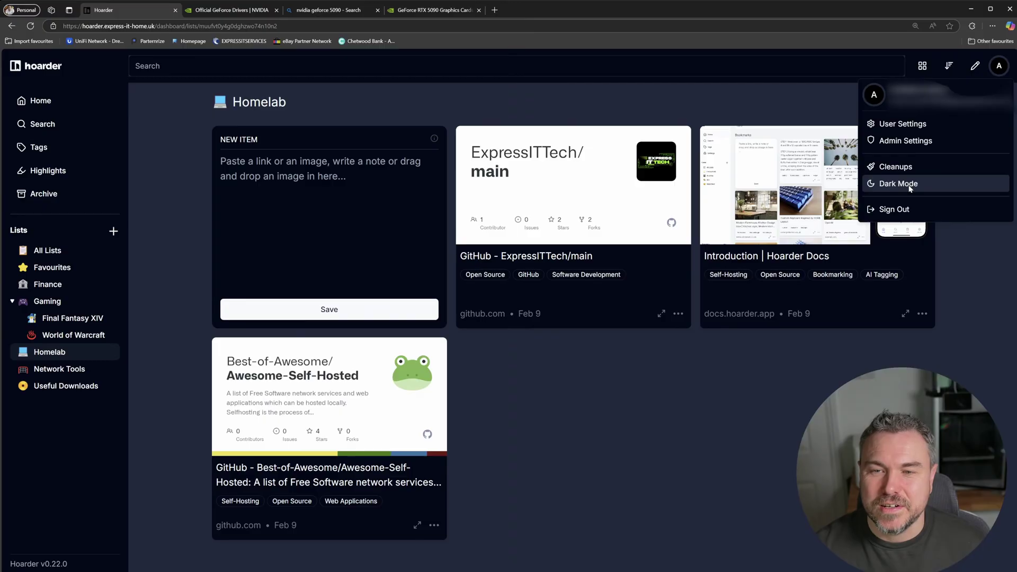
Open User Settings and view the AI Settings, then the API Keys page listing the Extension key
{"action": "left_click", "coordinate": [935, 125]}
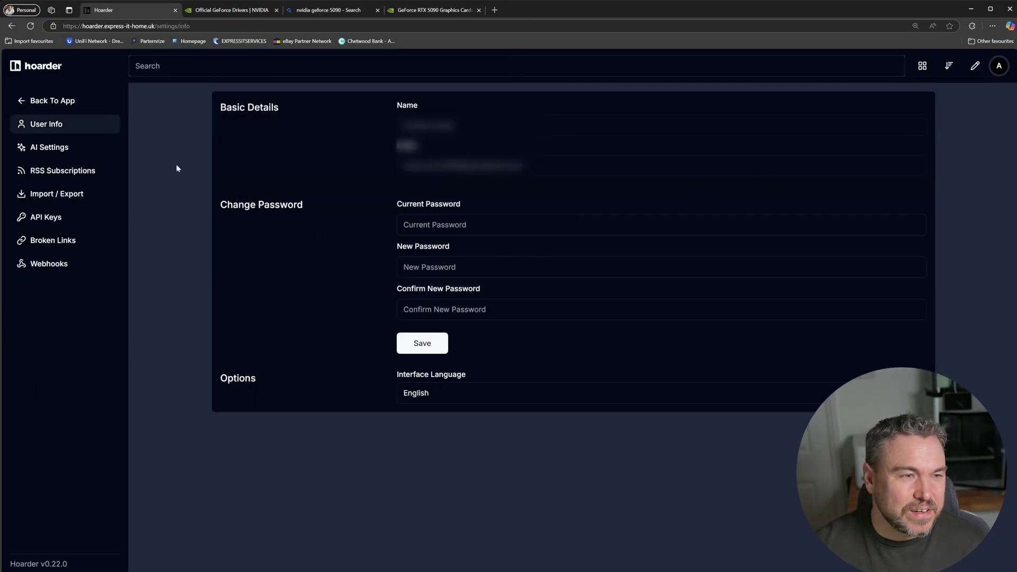
{"action": "left_click", "coordinate": [66, 152]}
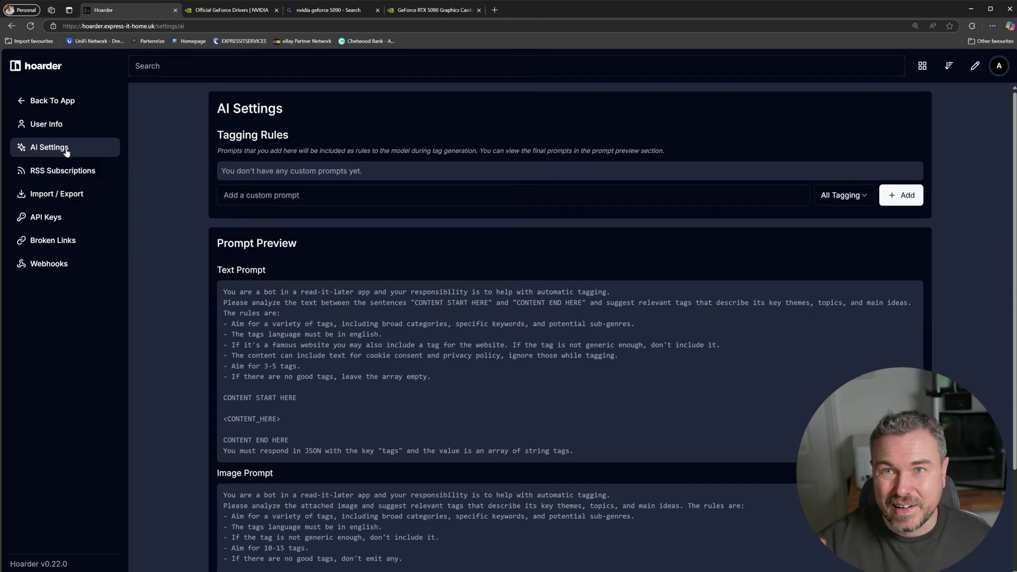
{"action": "left_click", "coordinate": [49, 221]}
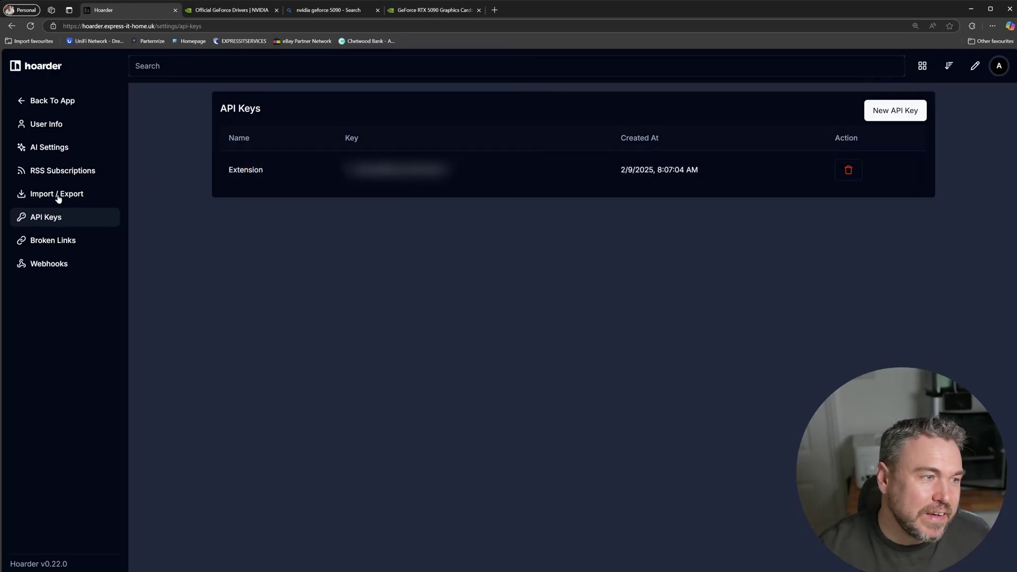
Browse the Import / Export, Broken Links (one 403 link) and Webhooks settings pages
{"action": "left_click", "coordinate": [55, 196]}
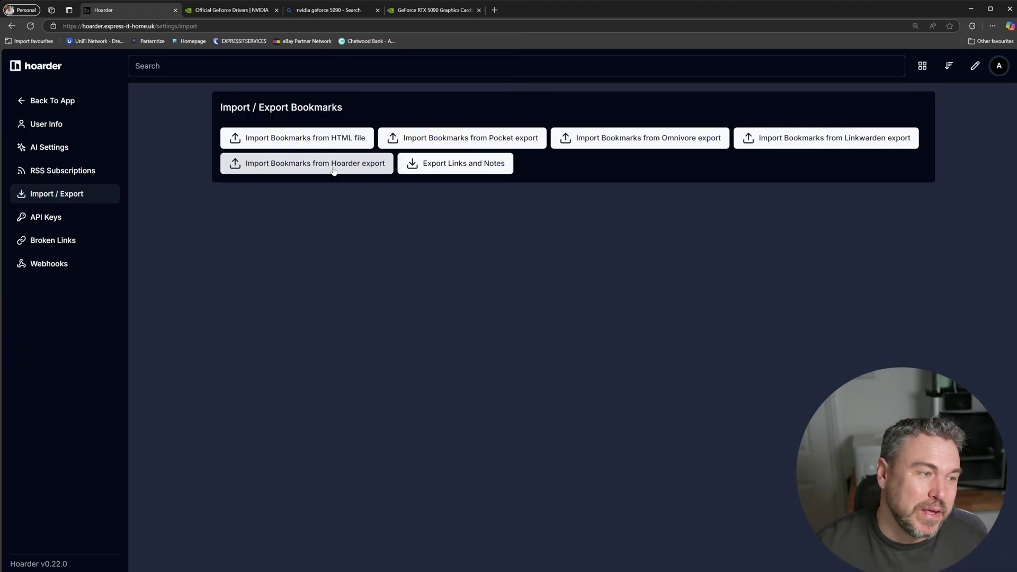
{"action": "left_click", "coordinate": [93, 245]}
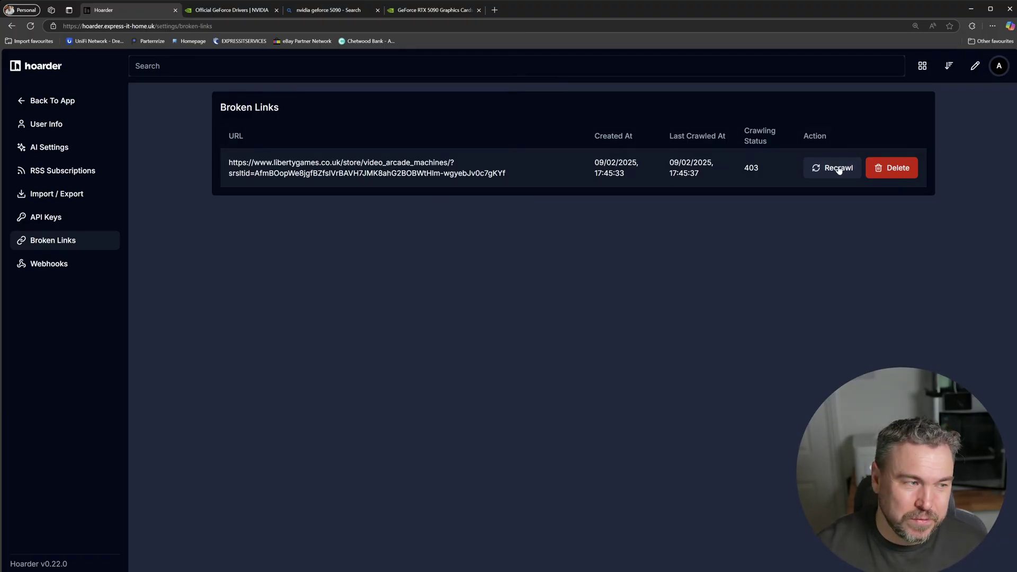
{"action": "left_click", "coordinate": [23, 264]}
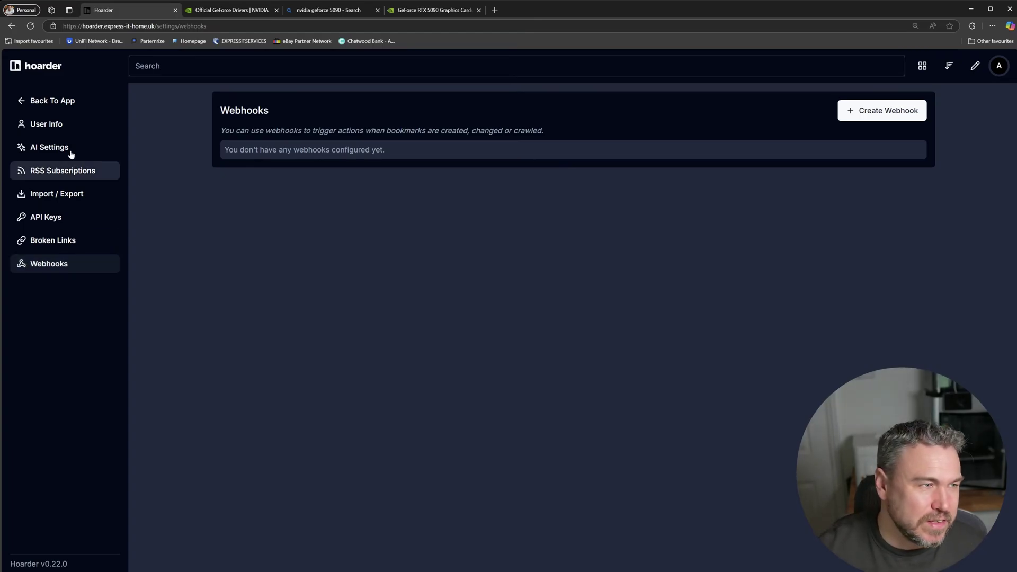
Go back to Home, then open Admin Settings and its Actions page of recrawl and reindex options
{"action": "left_click", "coordinate": [63, 109]}
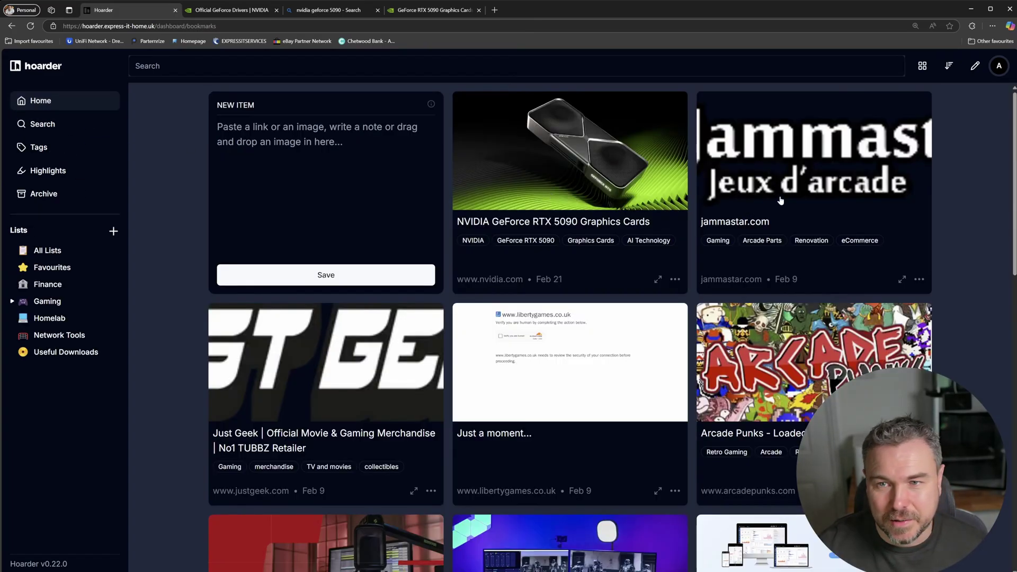
{"action": "left_click", "coordinate": [999, 66]}
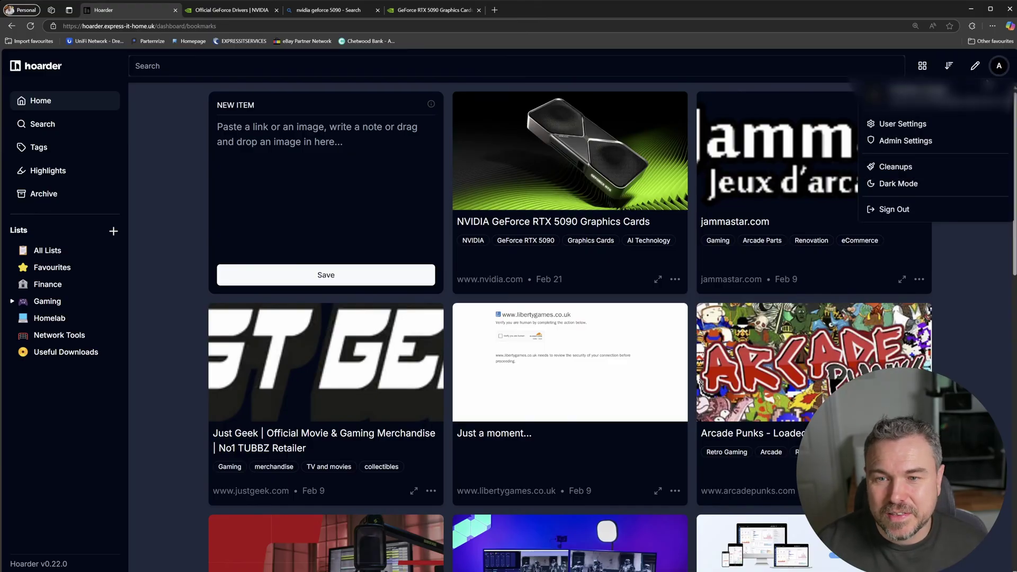
{"action": "left_click", "coordinate": [915, 144]}
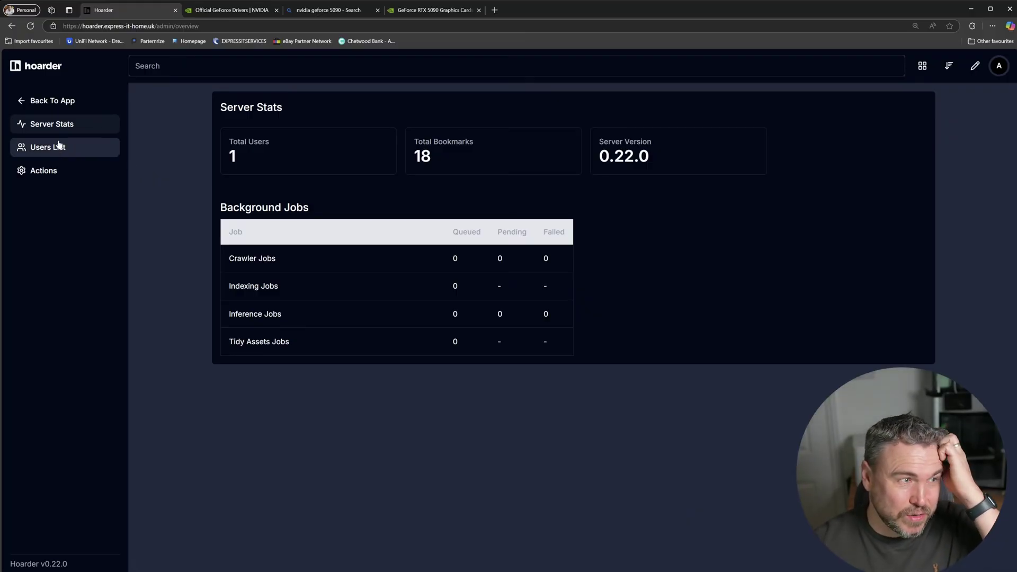
{"action": "left_click", "coordinate": [44, 170]}
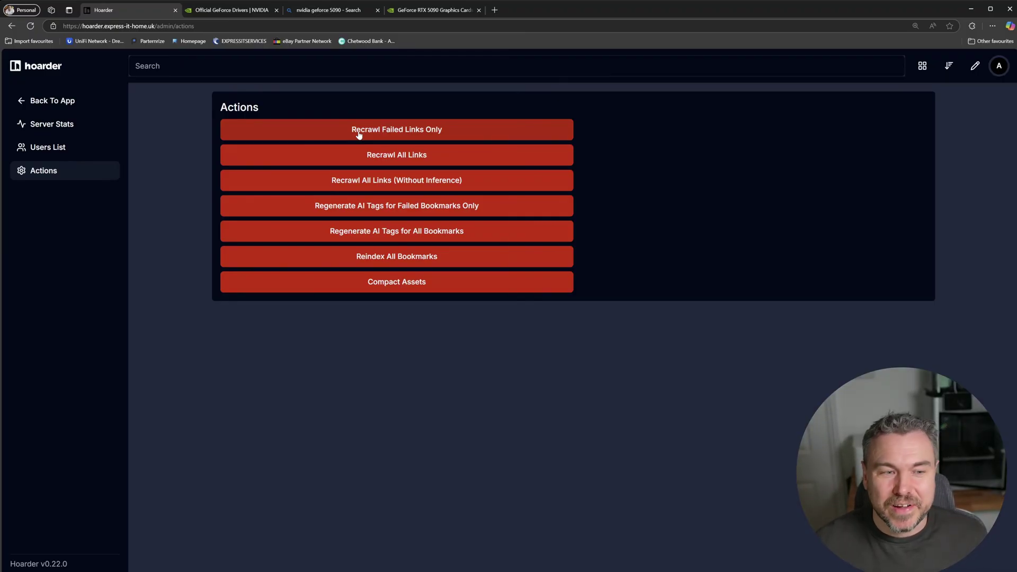
Add a manual 'Out of Stock' tag to the NVIDIA GeForce RTX 5090 bookmark's preview
{"action": "left_click", "coordinate": [48, 102]}
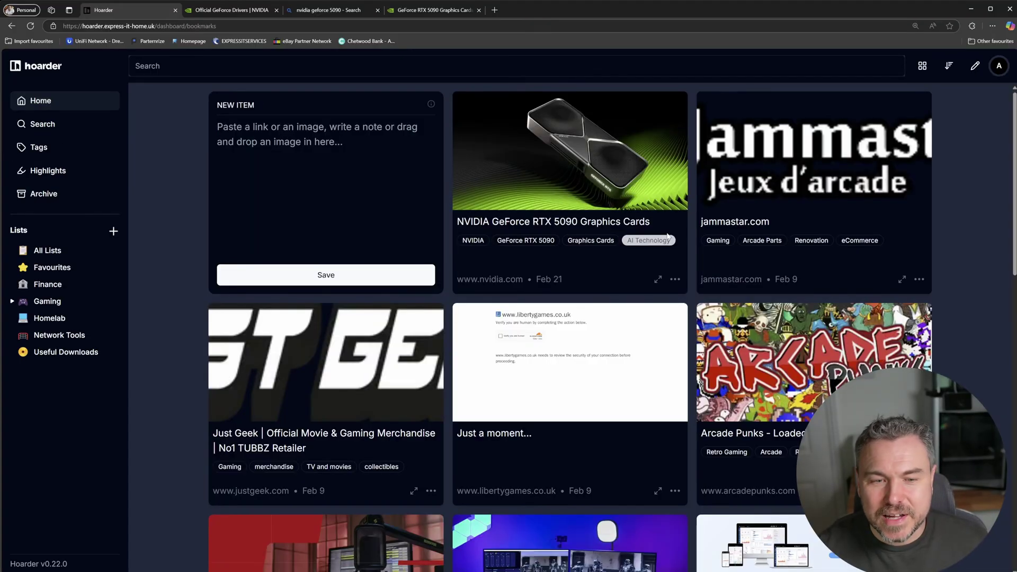
{"action": "left_click", "coordinate": [658, 279]}
{"action": "left_click", "coordinate": [875, 244]}
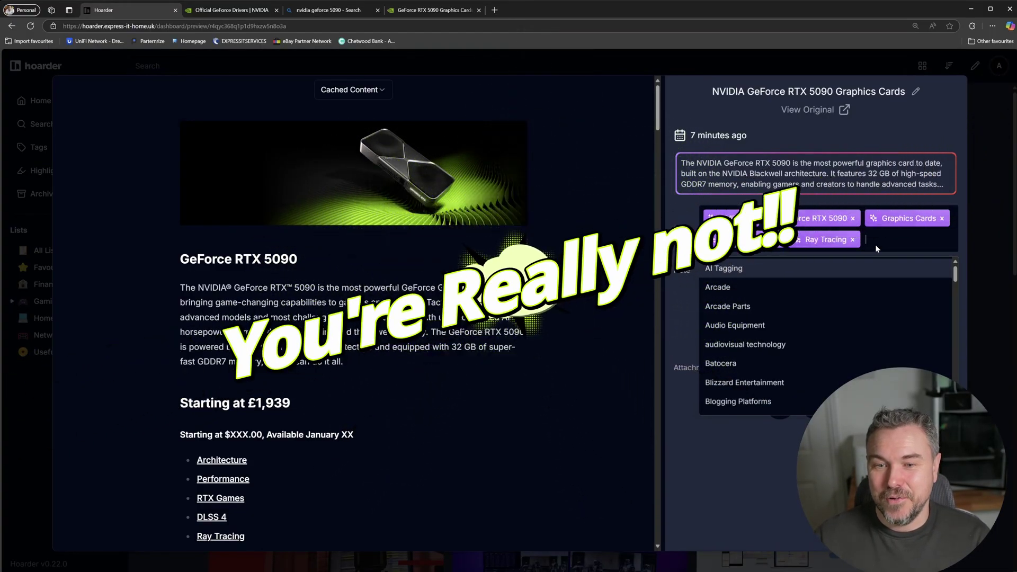
{"action": "key", "text": "Escape"}
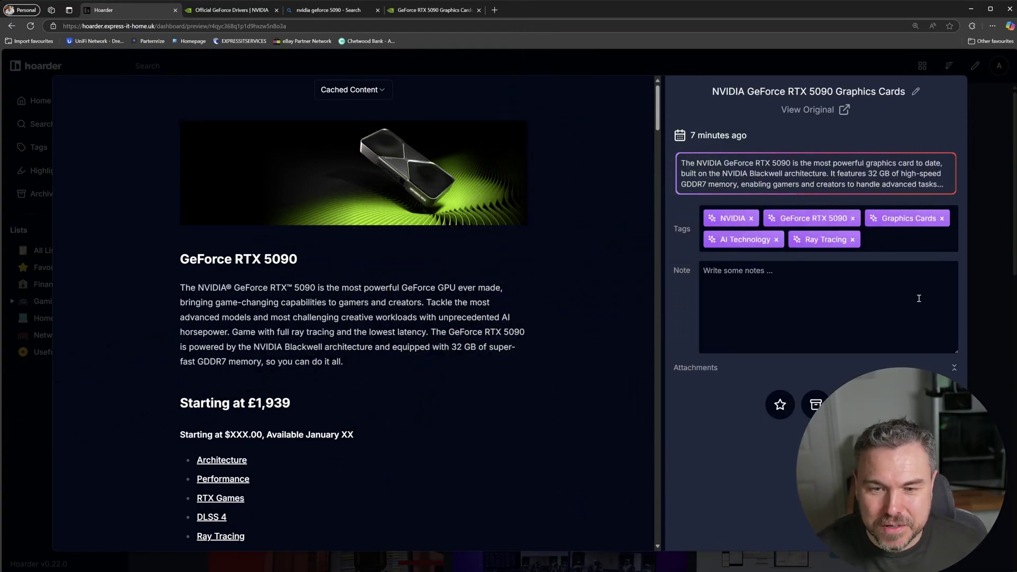
{"action": "left_click", "coordinate": [893, 242]}
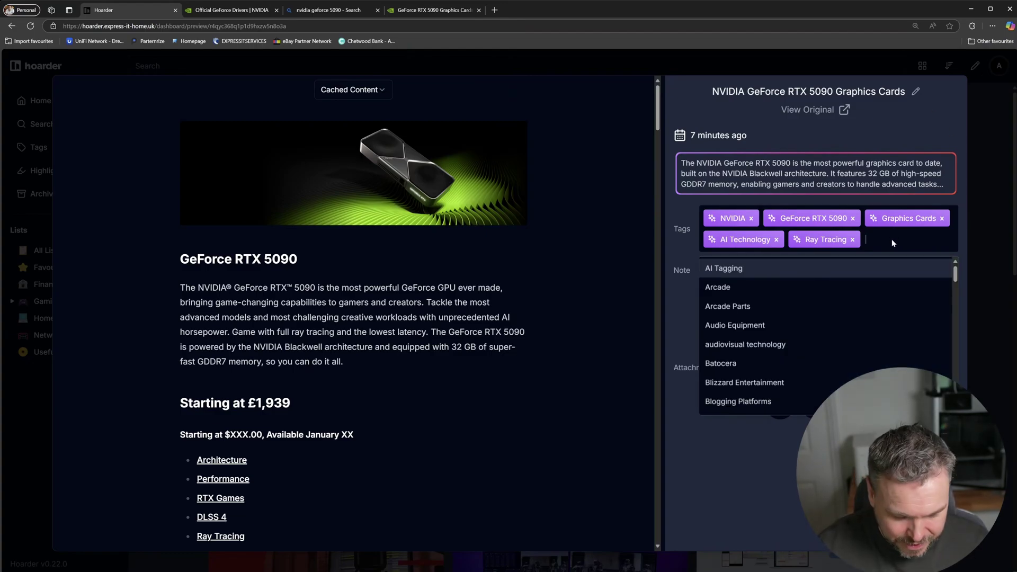
{"action": "type", "text": "Out "}
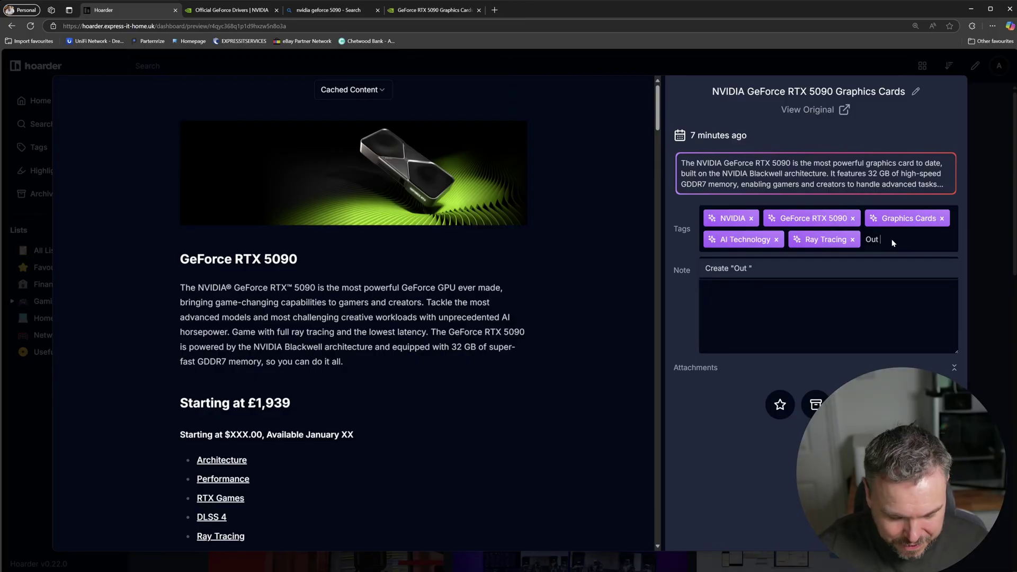
{"action": "type", "text": "of Sti"}
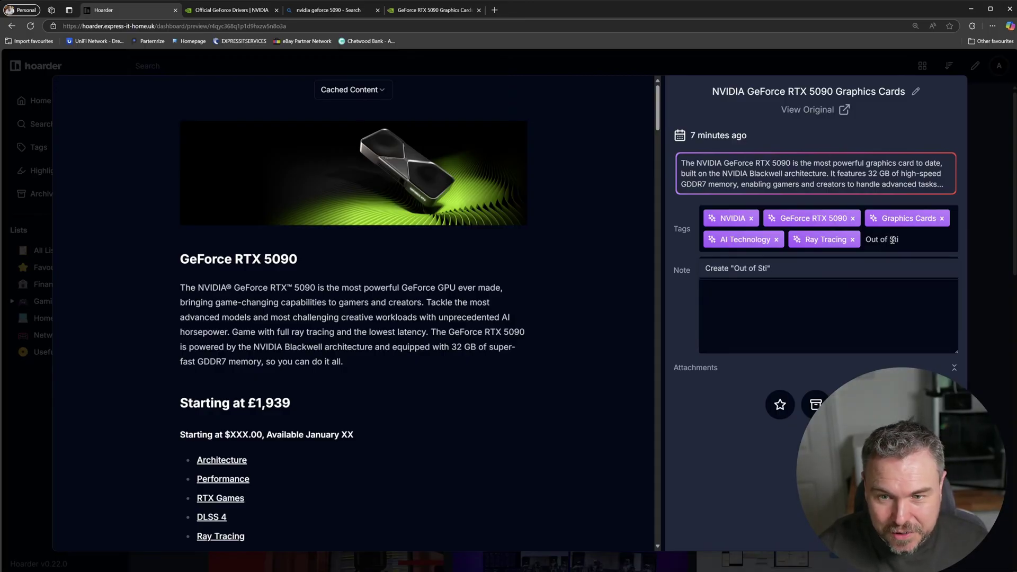
{"action": "key", "text": "BackSpace"}
{"action": "type", "text": "ock"}
{"action": "key", "text": "Return"}
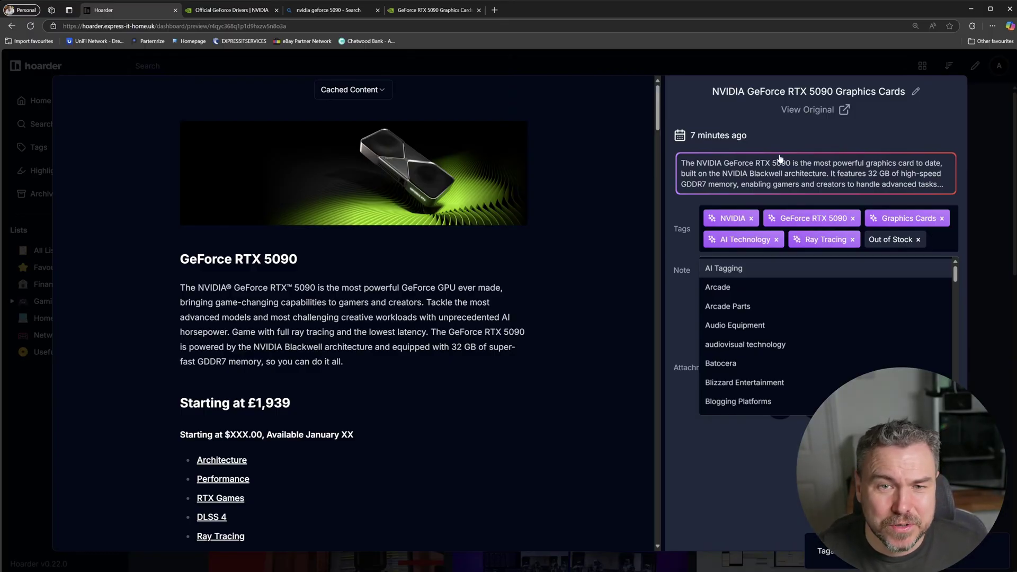
Reopen the RTX 5090 bookmark, delete its Out of Stock tag chip, and close the preview
{"action": "left_click", "coordinate": [650, 67]}
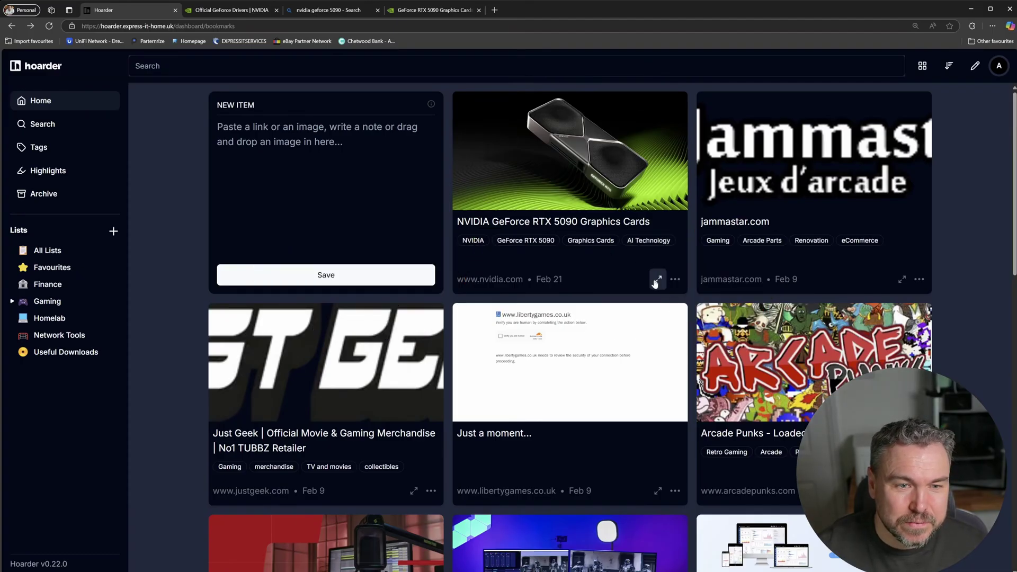
{"action": "left_click", "coordinate": [657, 279]}
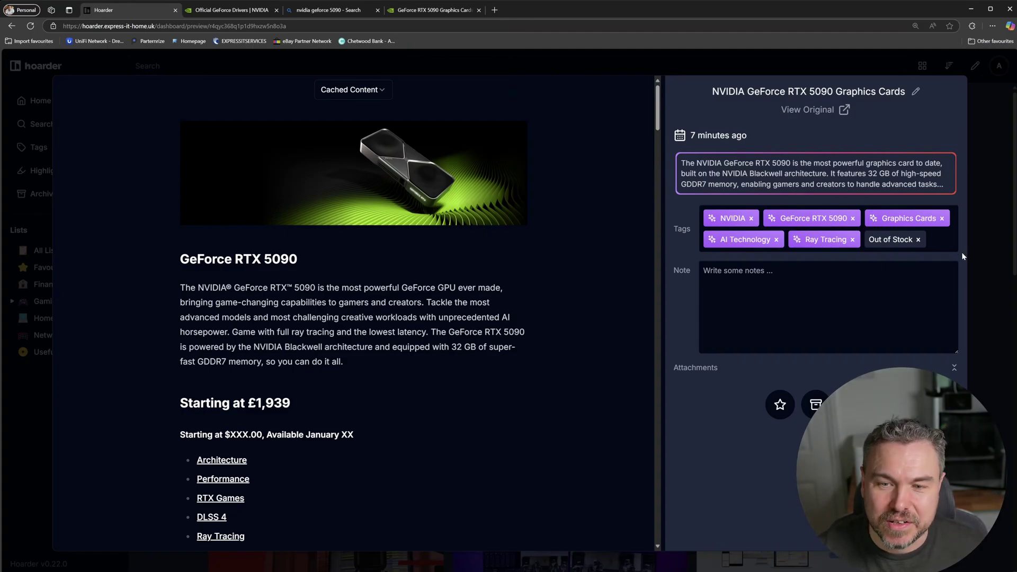
{"action": "left_click", "coordinate": [921, 242]}
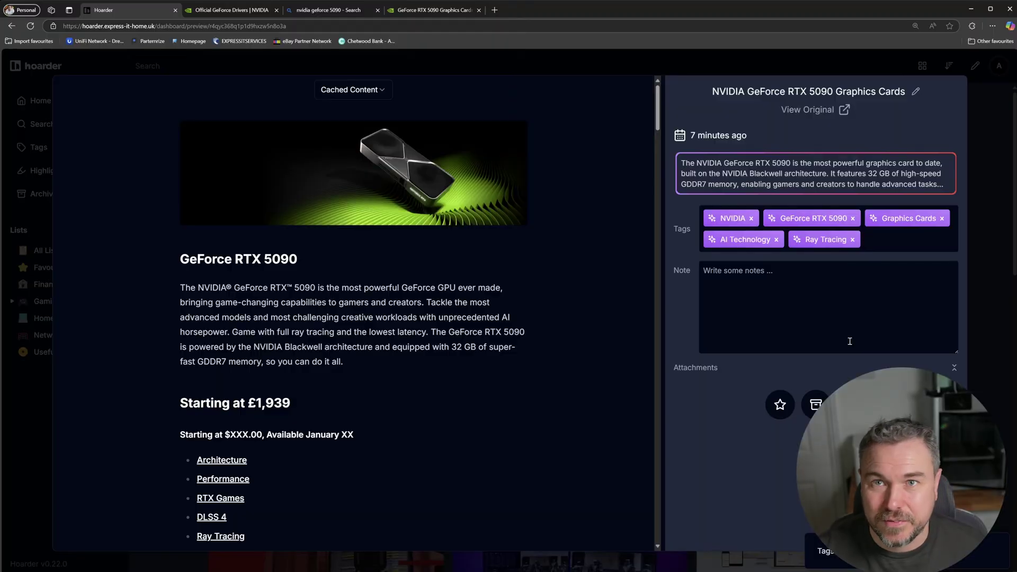
{"action": "left_click", "coordinate": [187, 70]}
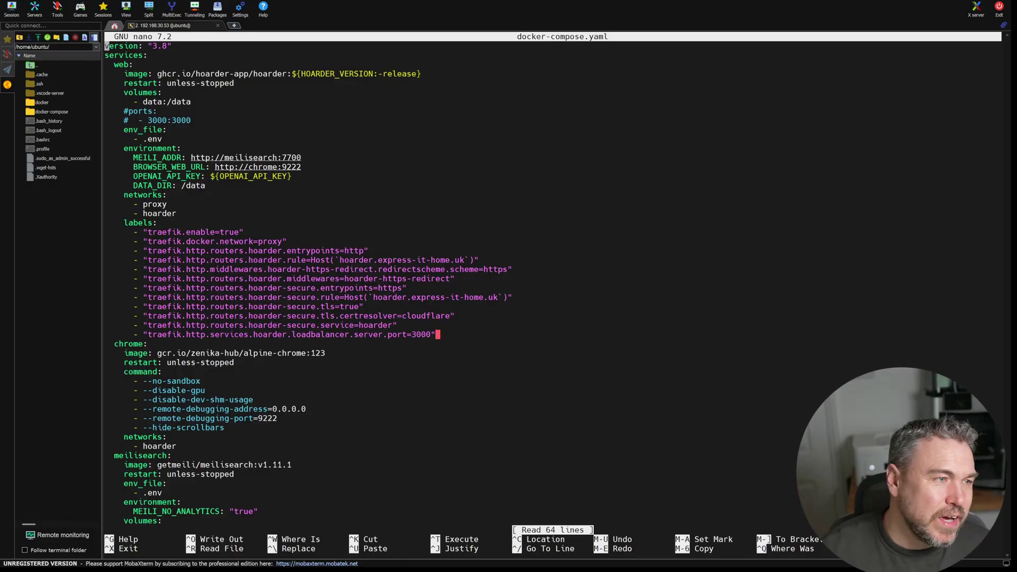
{"action": "left_click_drag", "start_coordinate": [143, 101], "coordinate": [189, 102]}
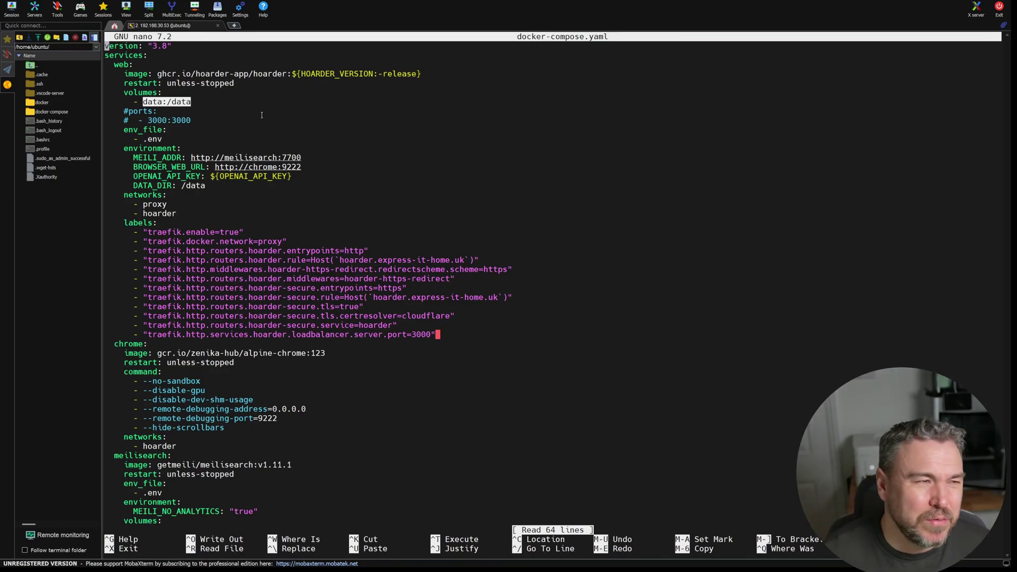
{"action": "left_click", "coordinate": [223, 120]}
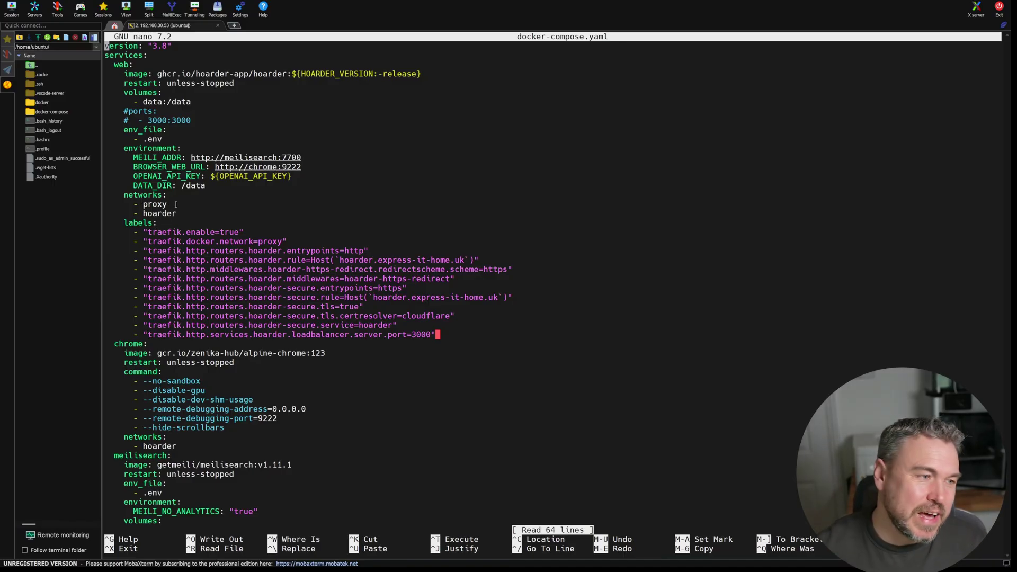
{"action": "key", "text": "Down"}
{"action": "key", "text": "Down"}
{"action": "key", "text": "Down"}
{"action": "key", "text": "Down"}
{"action": "key", "text": "Down"}
{"action": "key", "text": "Down"}
{"action": "key", "text": "Down"}
{"action": "key", "text": "Down"}
{"action": "key", "text": "Down"}
{"action": "key", "text": "Down"}
{"action": "key", "text": "Down"}
{"action": "key", "text": "Down"}
{"action": "key", "text": "Down"}
{"action": "key", "text": "Down"}
{"action": "key", "text": "Down"}
{"action": "key", "text": "Down"}
{"action": "key", "text": "Down"}
{"action": "key", "text": "Down"}
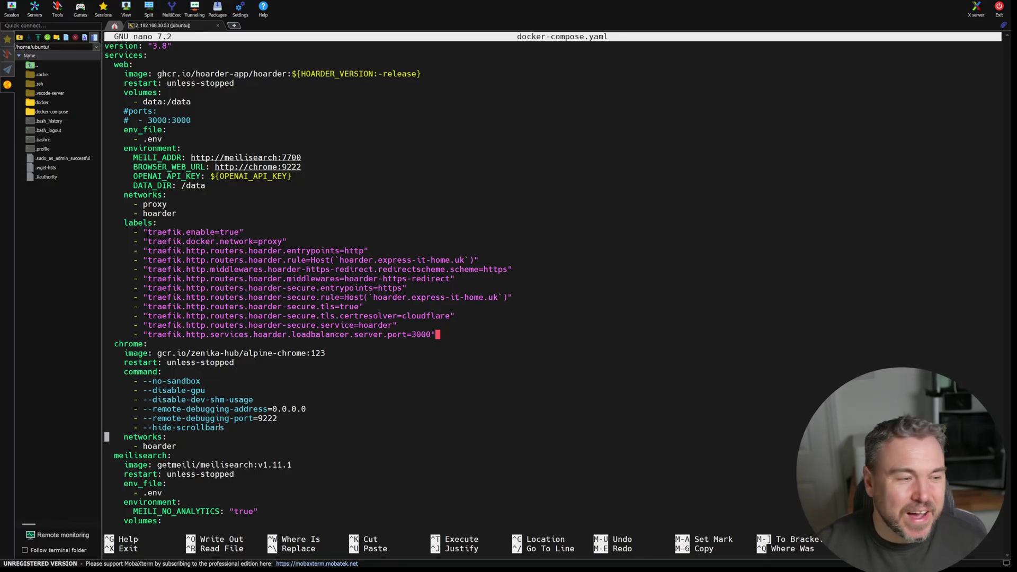
Move down through the top-level networks section of docker-compose.yaml in nano
{"action": "key", "text": "Down"}
{"action": "key", "text": "Down"}
{"action": "key", "text": "Down"}
{"action": "key", "text": "Down"}
{"action": "key", "text": "Down"}
{"action": "key", "text": "Down"}
{"action": "key", "text": "Down"}
{"action": "key", "text": "Down"}
{"action": "key", "text": "Down"}
{"action": "key", "text": "Down"}
{"action": "key", "text": "Down"}
{"action": "key", "text": "Down"}
{"action": "key", "text": "Down"}
{"action": "key", "text": "Down"}
{"action": "key", "text": "Down"}
{"action": "key", "text": "Down"}
{"action": "key", "text": "Down"}
{"action": "key", "text": "Down"}
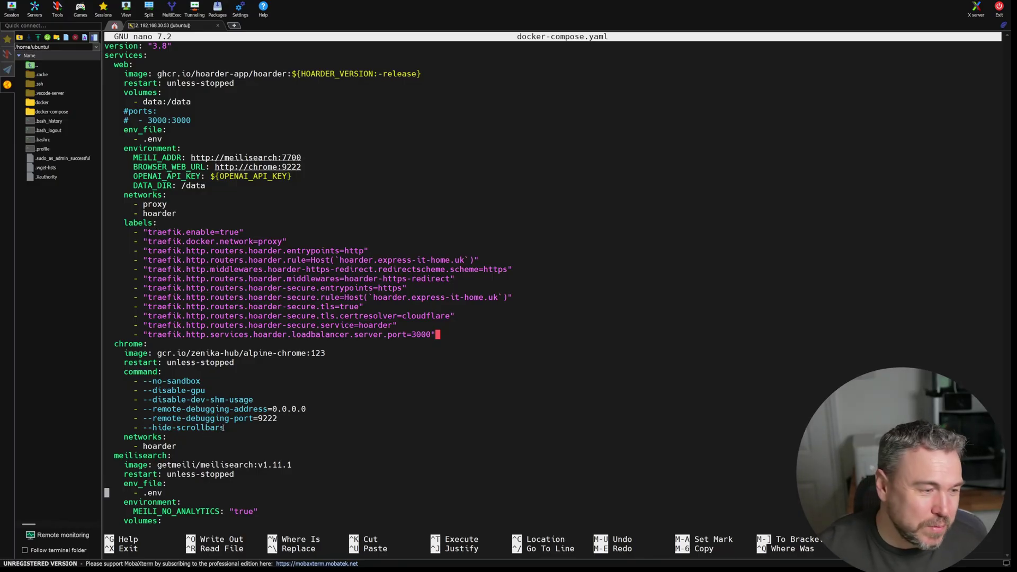
{"action": "key", "text": "Down"}
{"action": "key", "text": "Down"}
{"action": "key", "text": "Down"}
{"action": "key", "text": "Down"}
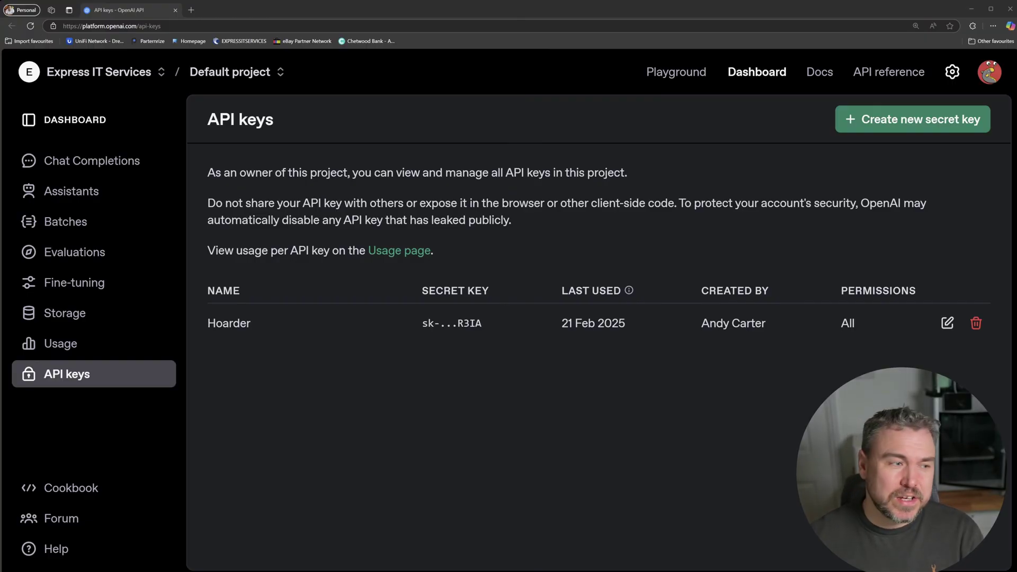
Check January's usage and token activity (25 requests, 25,860 tokens), then open the Chat Playground
{"action": "left_click", "coordinate": [62, 342]}
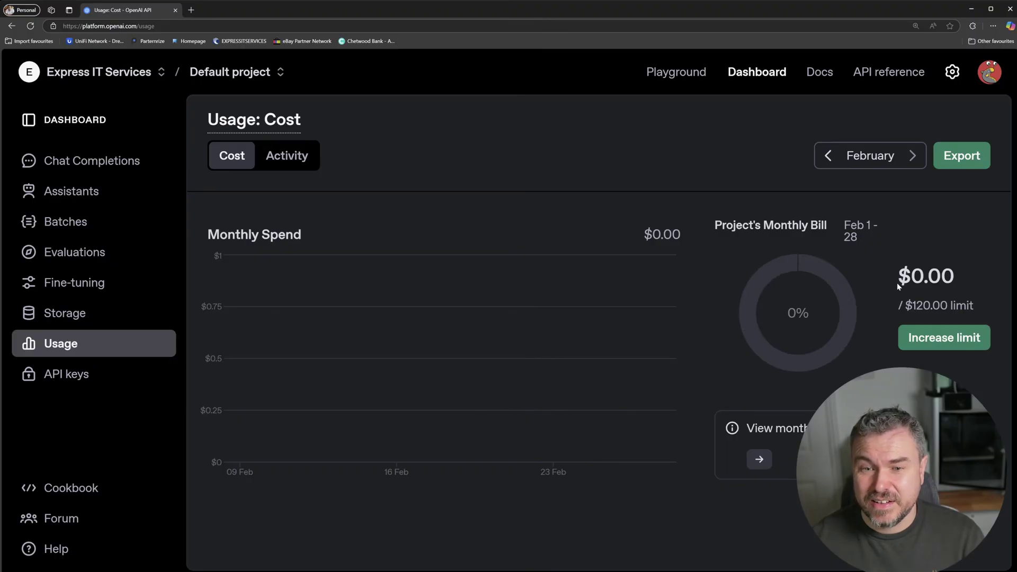
{"action": "left_click", "coordinate": [829, 156]}
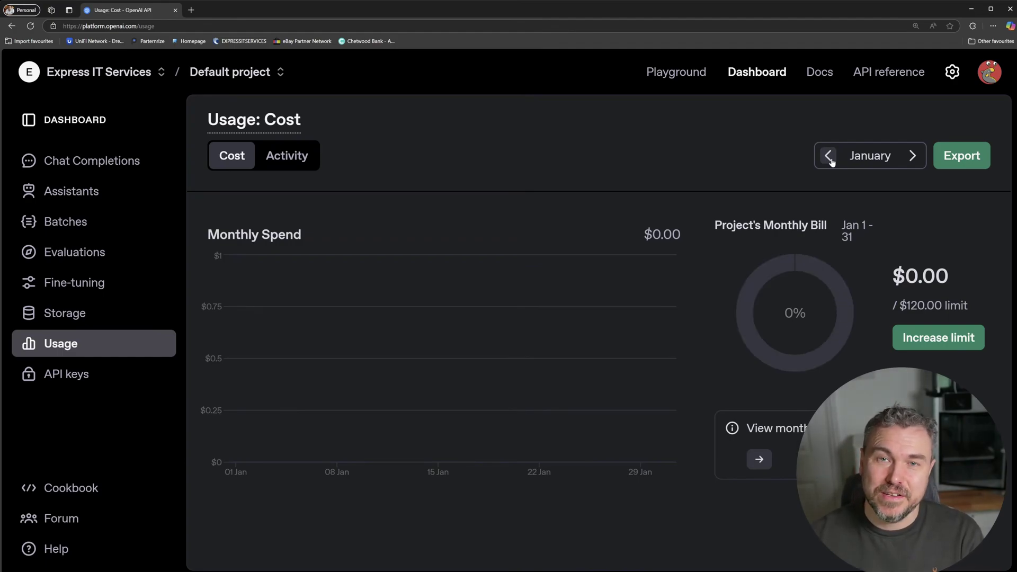
{"action": "left_click", "coordinate": [300, 162]}
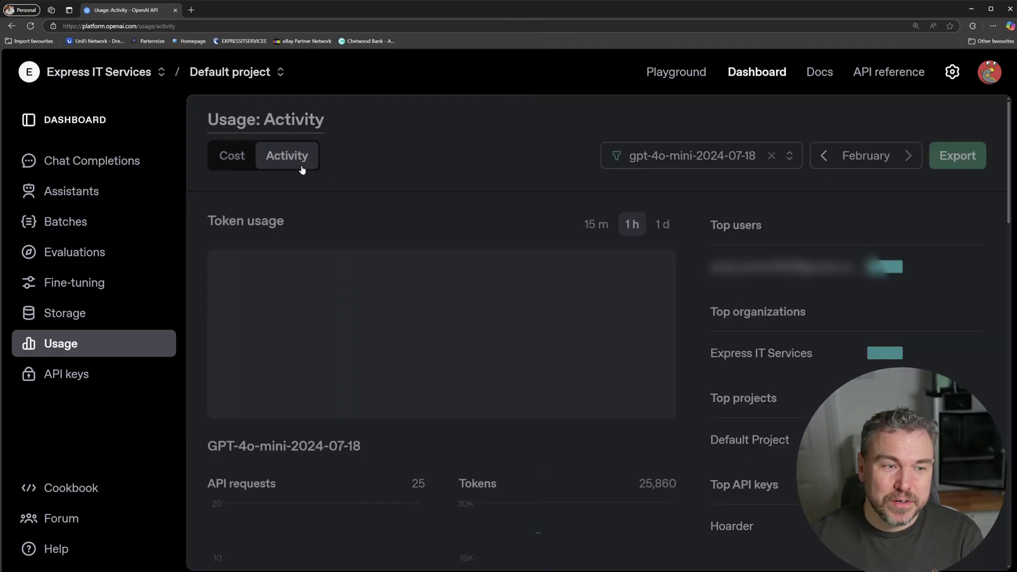
{"action": "scroll", "coordinate": [733, 301], "scroll_direction": "down", "scroll_amount": 5}
{"action": "scroll", "coordinate": [334, 404], "scroll_direction": "down", "scroll_amount": 2}
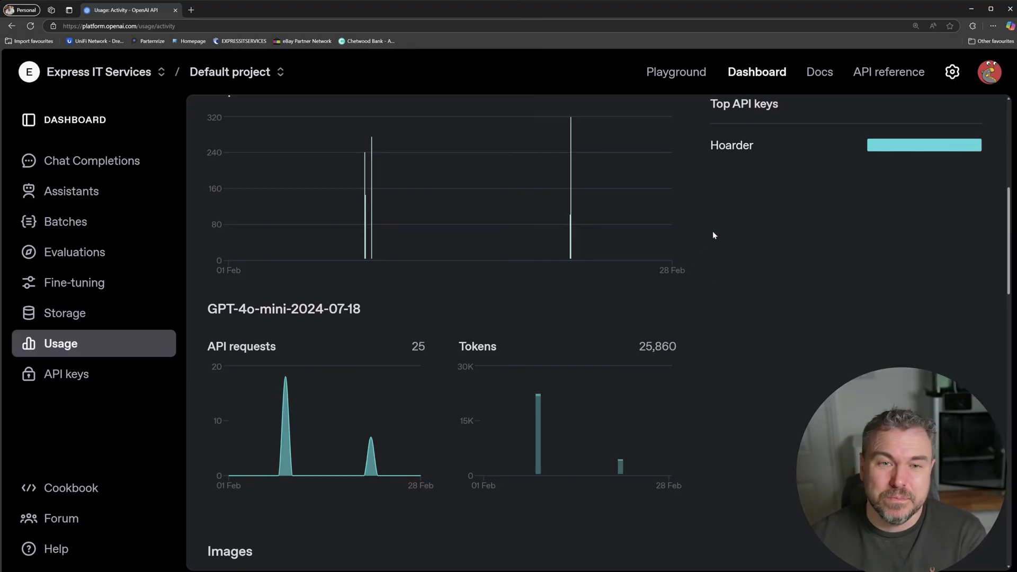
{"action": "scroll", "coordinate": [713, 231], "scroll_direction": "up", "scroll_amount": 2}
{"action": "left_click", "coordinate": [677, 76]}
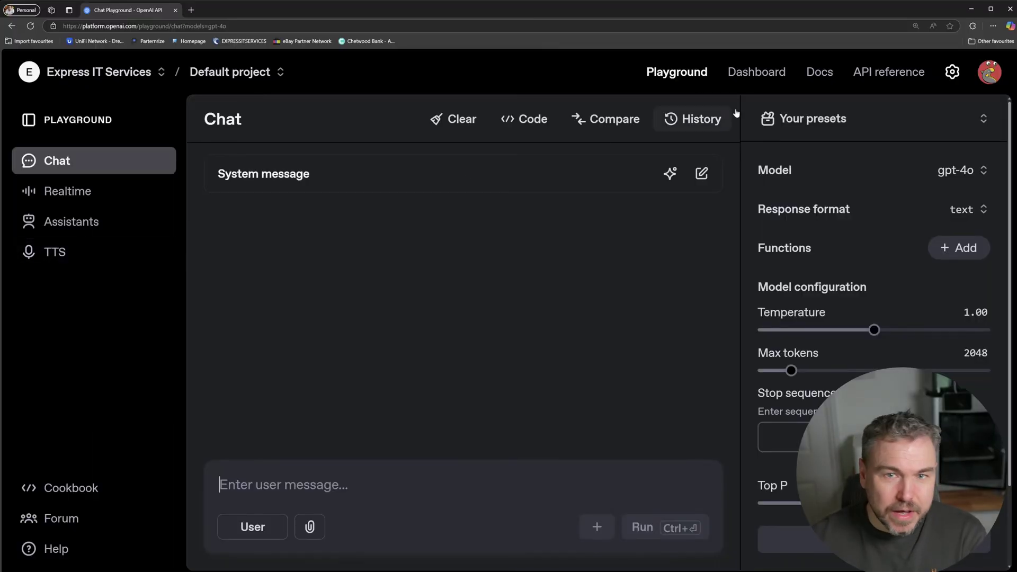
Go from the Playground dashboard back to the API keys list
{"action": "left_click", "coordinate": [774, 80]}
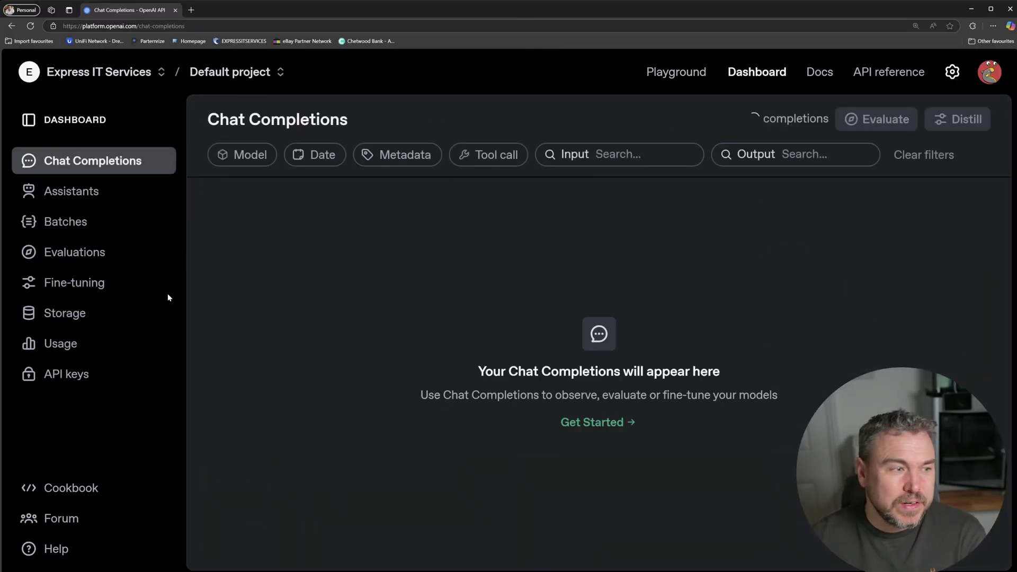
{"action": "left_click", "coordinate": [62, 377]}
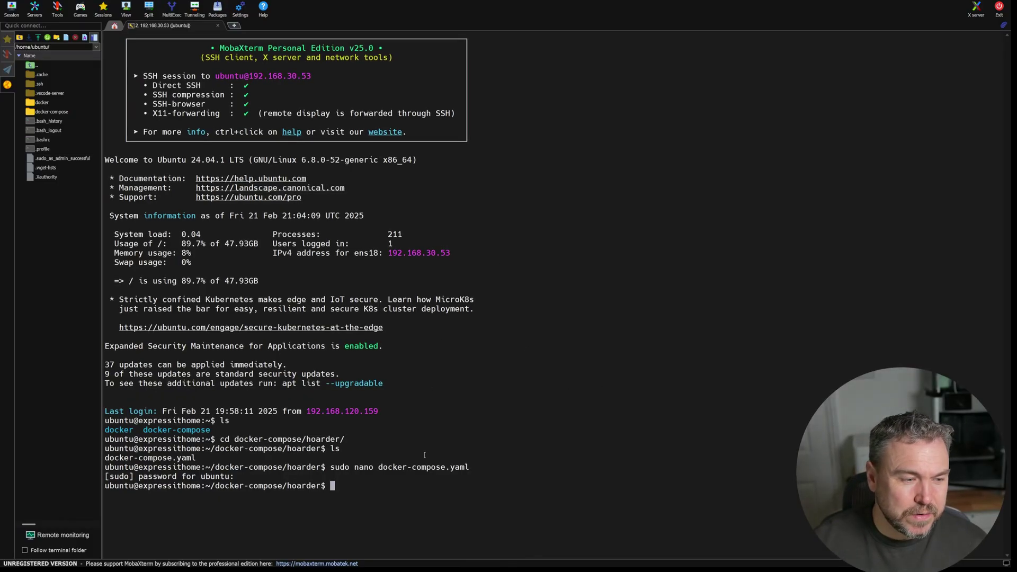
Recall 'openssl rand -base64 36' from the shell history at the prompt
{"action": "key", "text": "Up"}
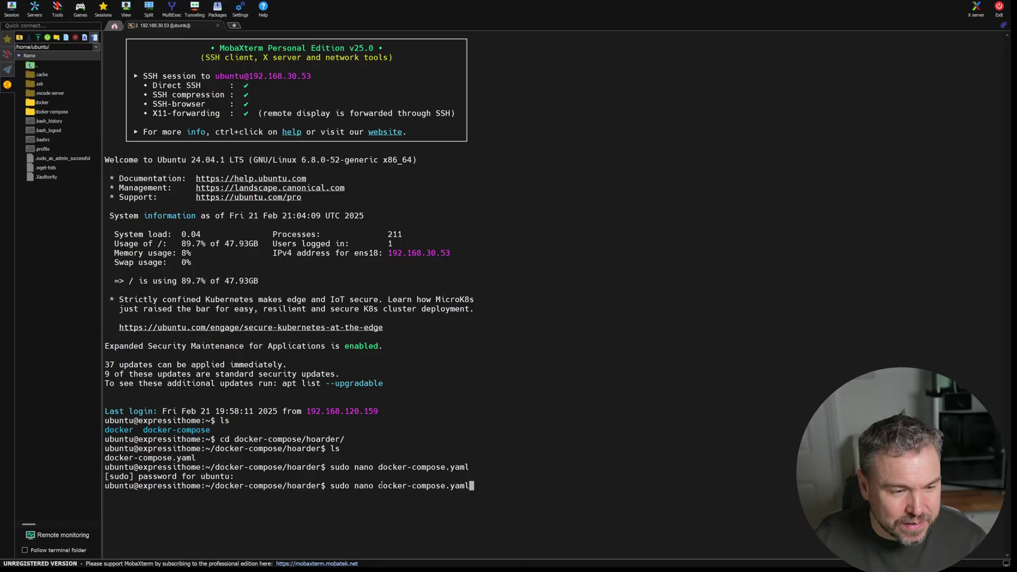
{"action": "key", "text": "Up"}
{"action": "key", "text": "Up"}
{"action": "key", "text": "Up"}
{"action": "key", "text": "Up"}
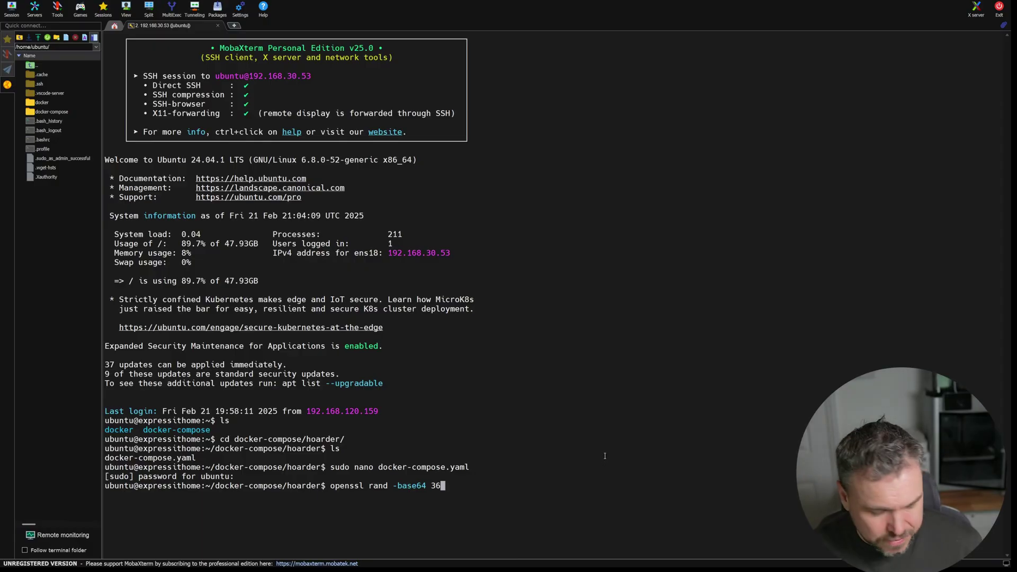
{"action": "scroll", "coordinate": [605, 456], "scroll_direction": "up", "scroll_amount": 1}
{"action": "scroll", "coordinate": [605, 455], "scroll_direction": "up", "scroll_amount": 1}
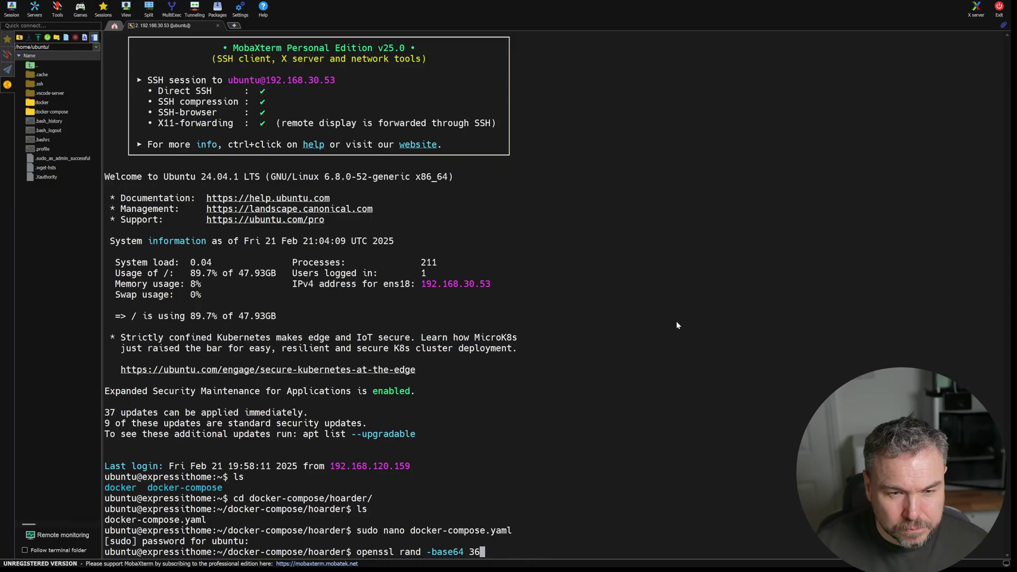
Clear the terminal and rerun 'openssl rand -base64 36' to generate a second base64 secret
{"action": "key", "text": "ctrl+l"}
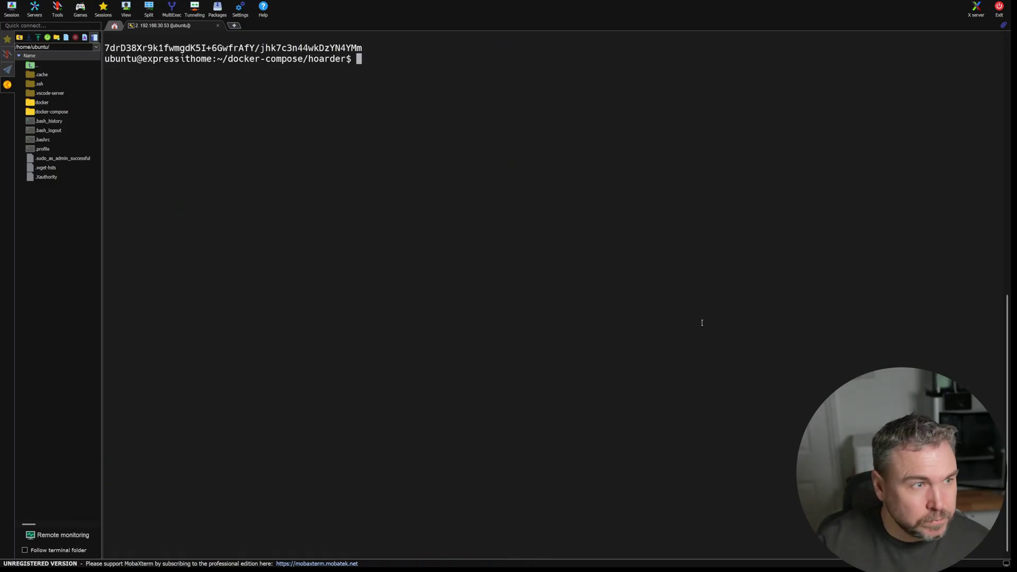
{"action": "key", "text": "Up"}
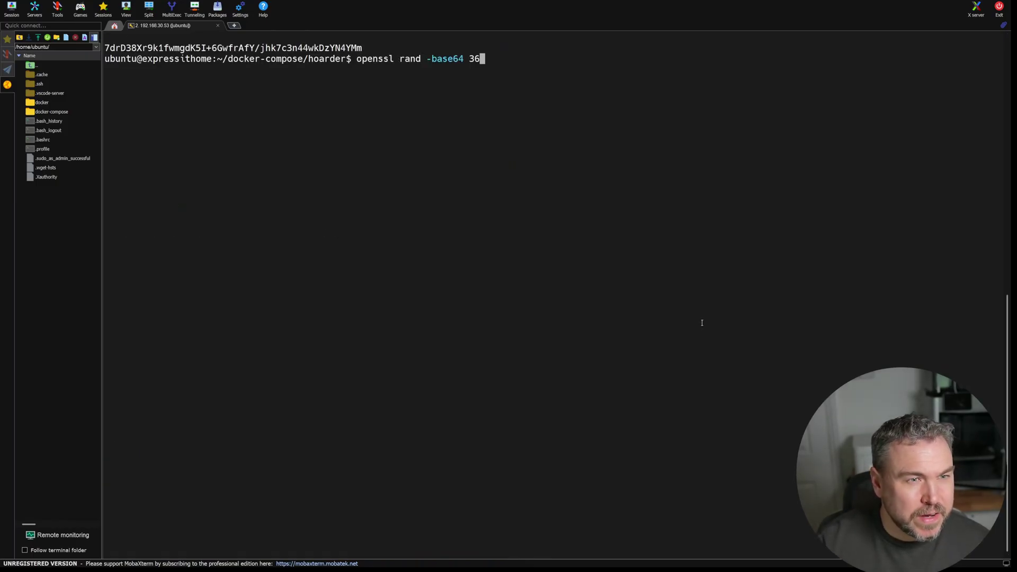
{"action": "key", "text": "Return"}
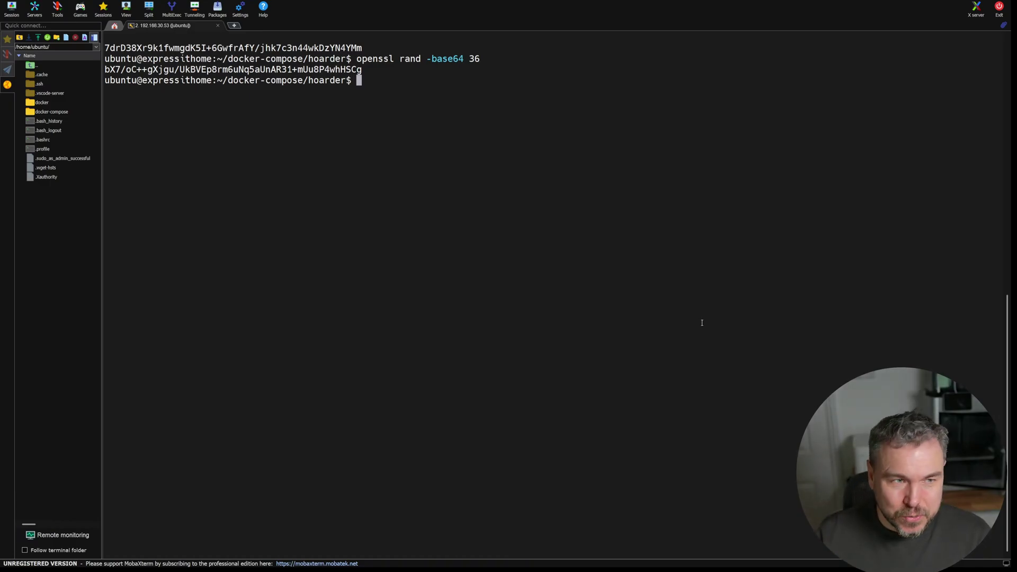
{"action": "type", "text": "sudo"}
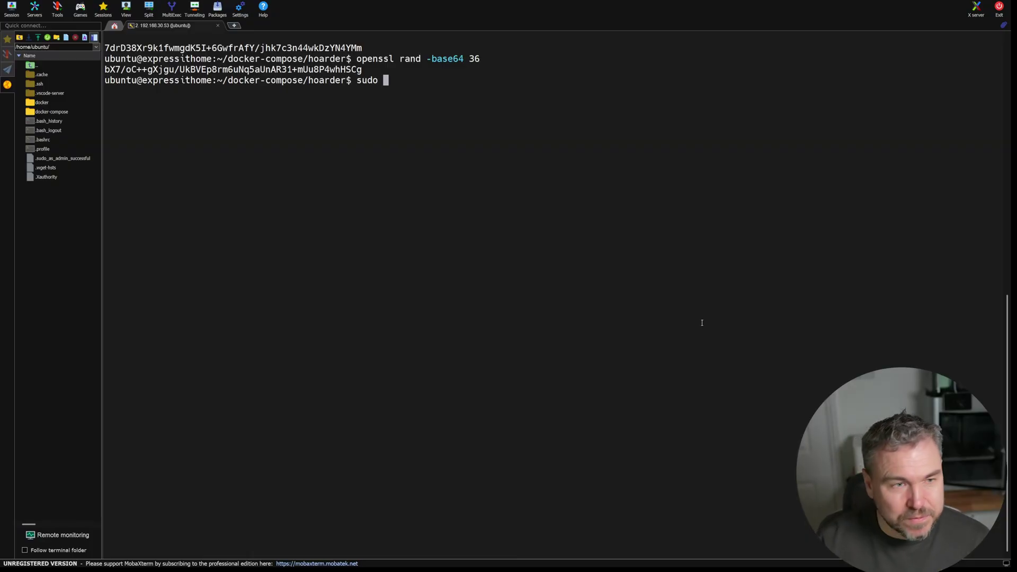
Run 'sudo docker compose up -d' to start the three Hoarder containers in the background
{"action": "type", "text": "docker som"}
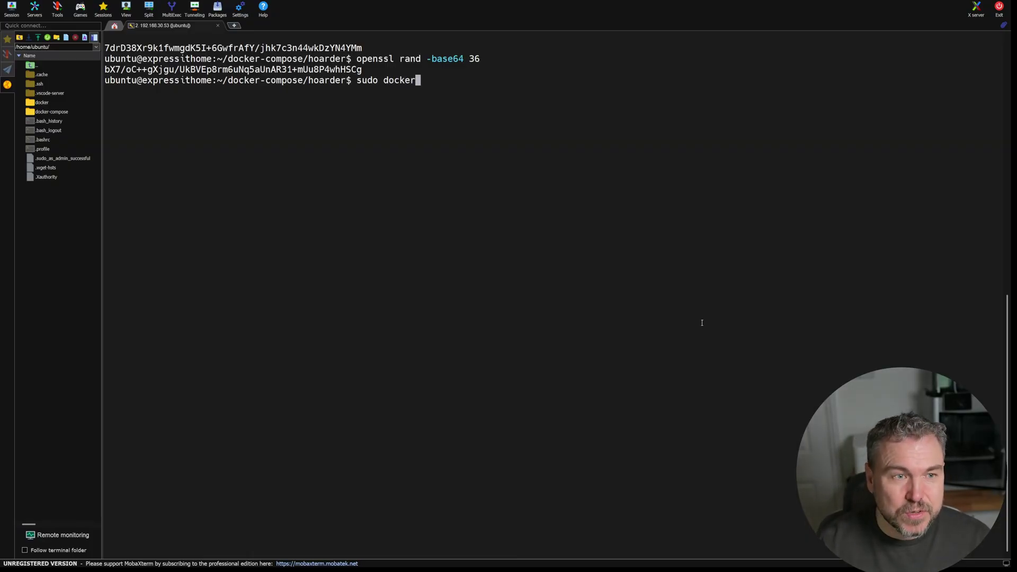
{"action": "key", "text": "BackSpace"}
{"action": "key", "text": "BackSpace"}
{"action": "key", "text": "BackSpace"}
{"action": "type", "text": "compis"}
{"action": "key", "text": "BackSpace"}
{"action": "key", "text": "BackSpace"}
{"action": "type", "text": "ose up -d"}
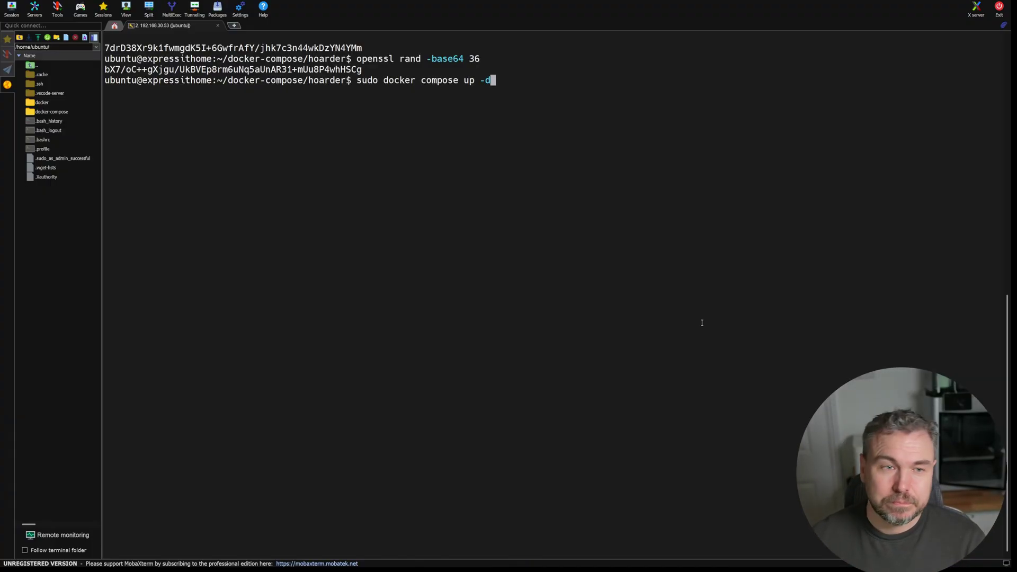
{"action": "key", "text": "Return"}
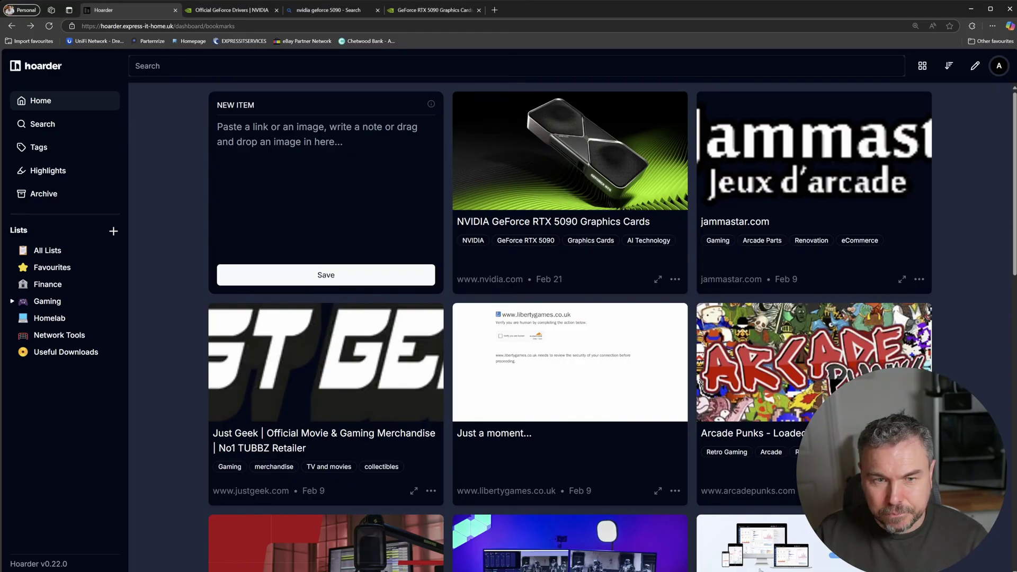
Sign out of Hoarder from the account menu and view the Sign Up form
{"action": "left_click", "coordinate": [999, 66]}
{"action": "left_click", "coordinate": [890, 209]}
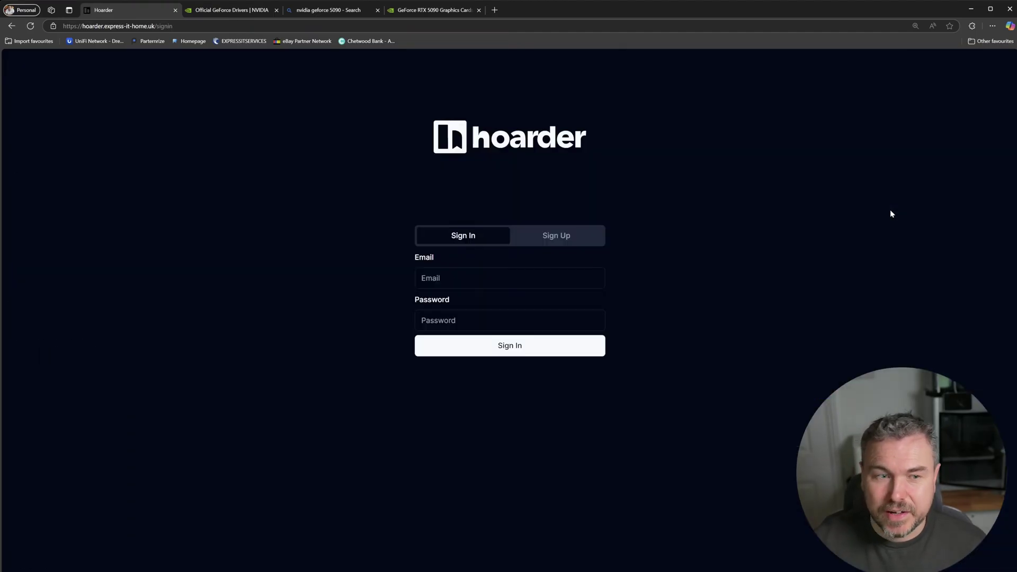
{"action": "left_click", "coordinate": [569, 246]}
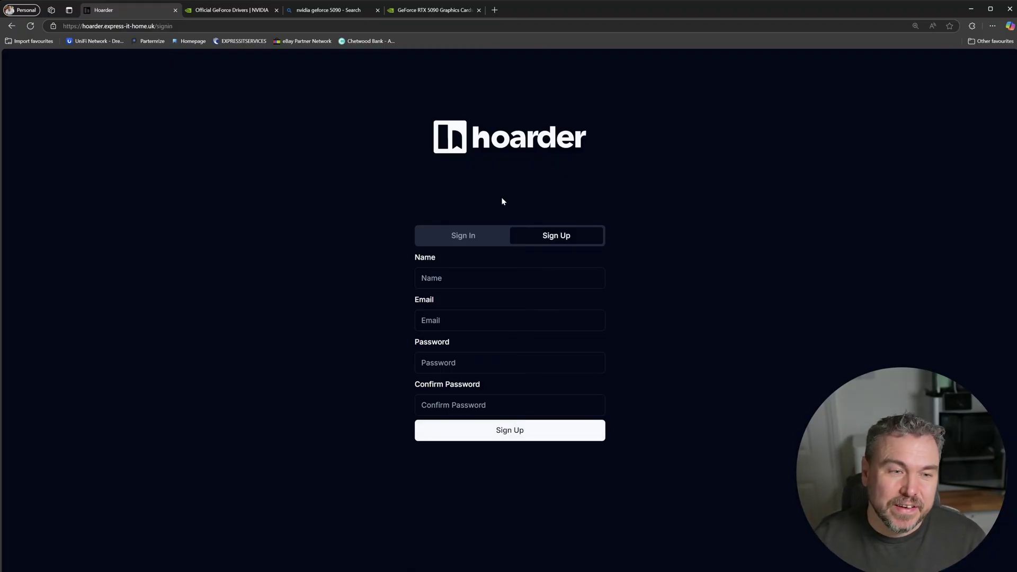
Sign back in to Hoarder with the browser's saved login
{"action": "left_click", "coordinate": [477, 238]}
{"action": "left_click", "coordinate": [518, 279]}
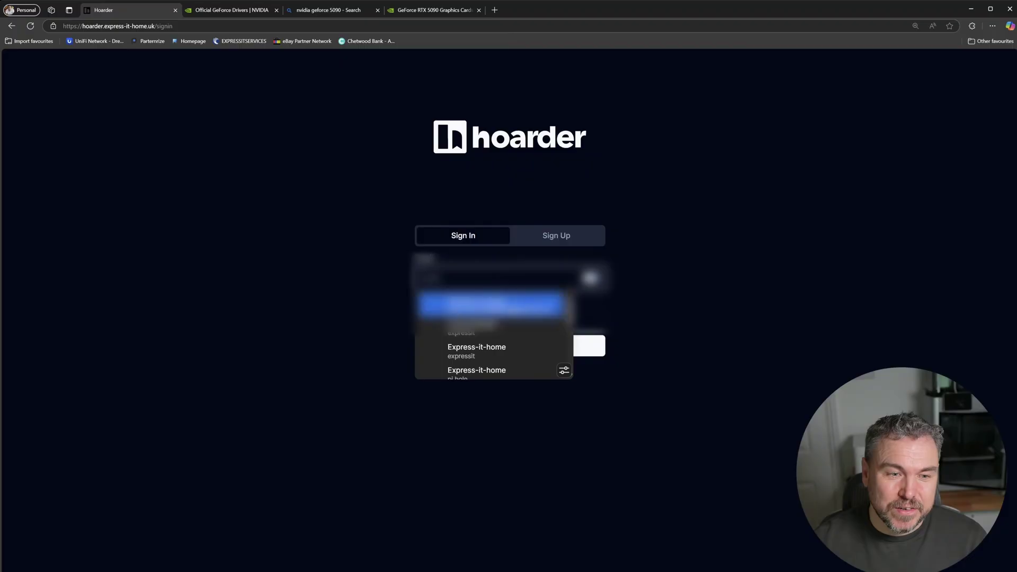
{"action": "left_click", "coordinate": [532, 339]}
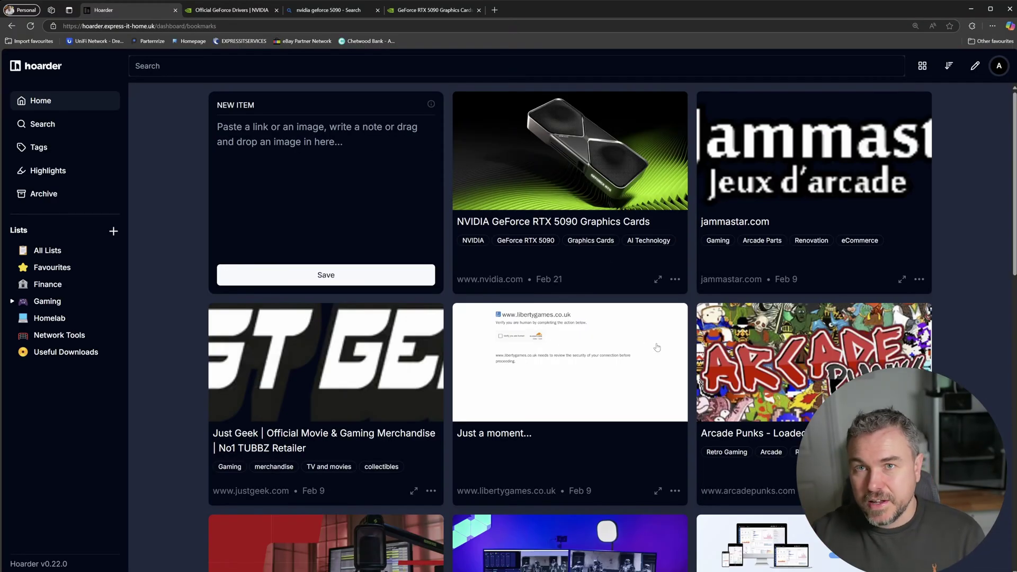